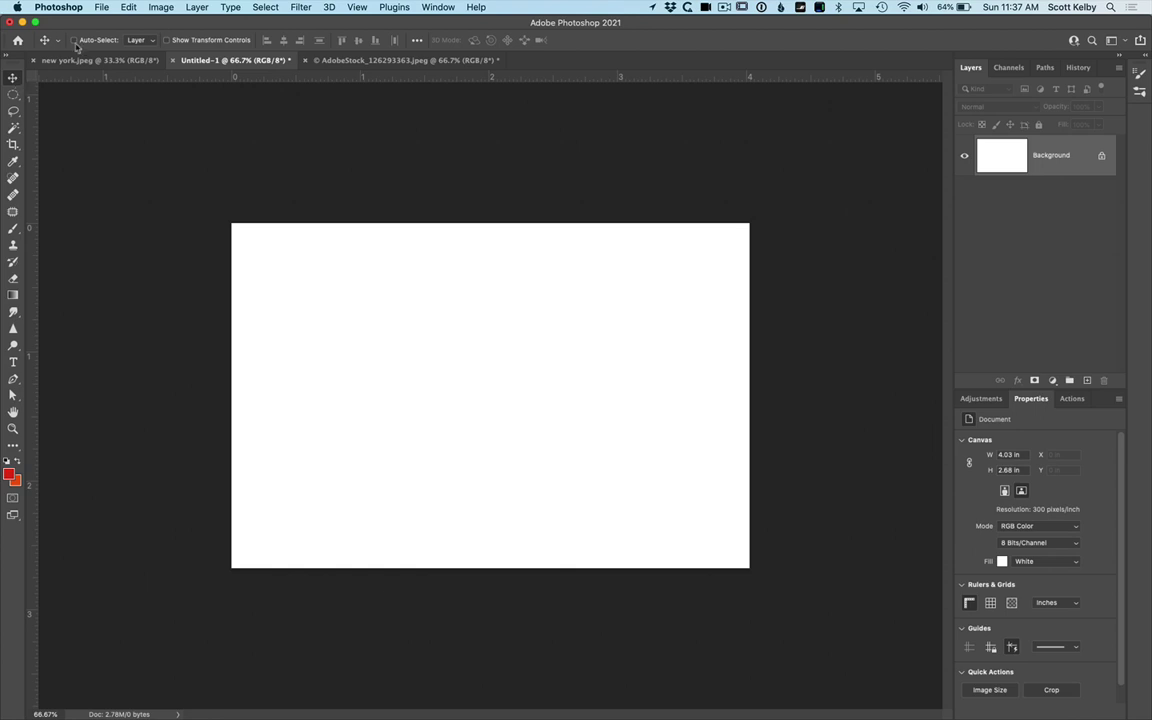
- Fill the Untitled-1 Background with the red foreground colour and select the Elliptical Marquee Tool
left_click(100, 61)
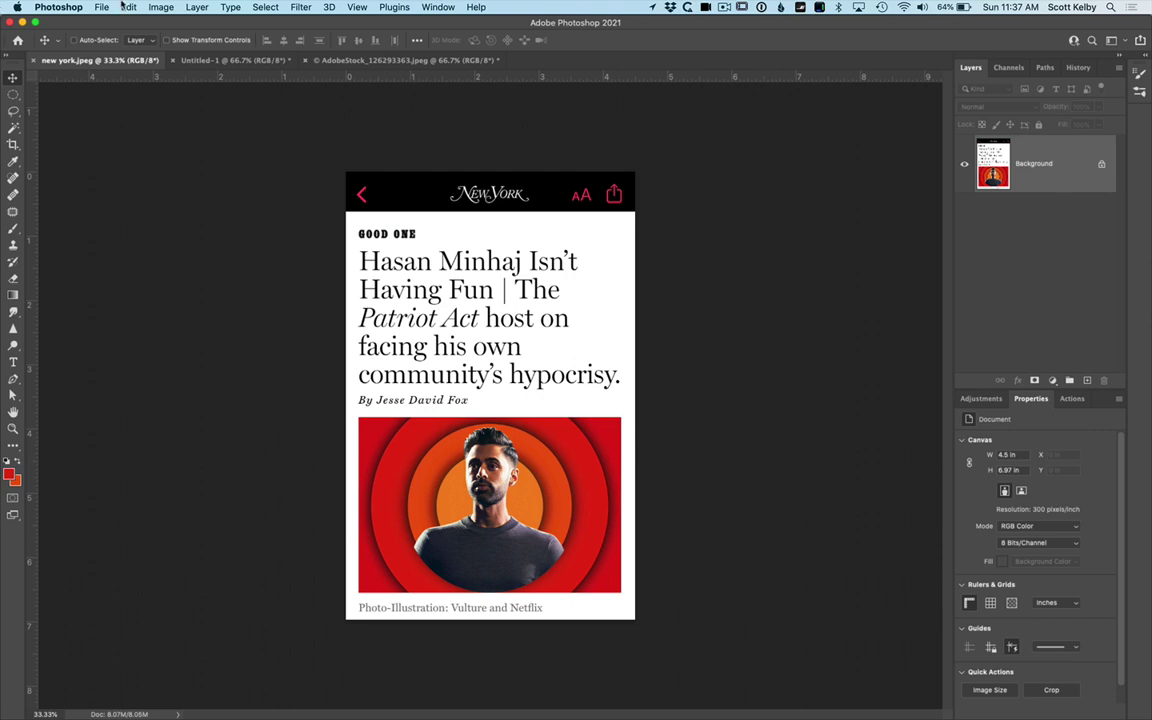
left_click(224, 64)
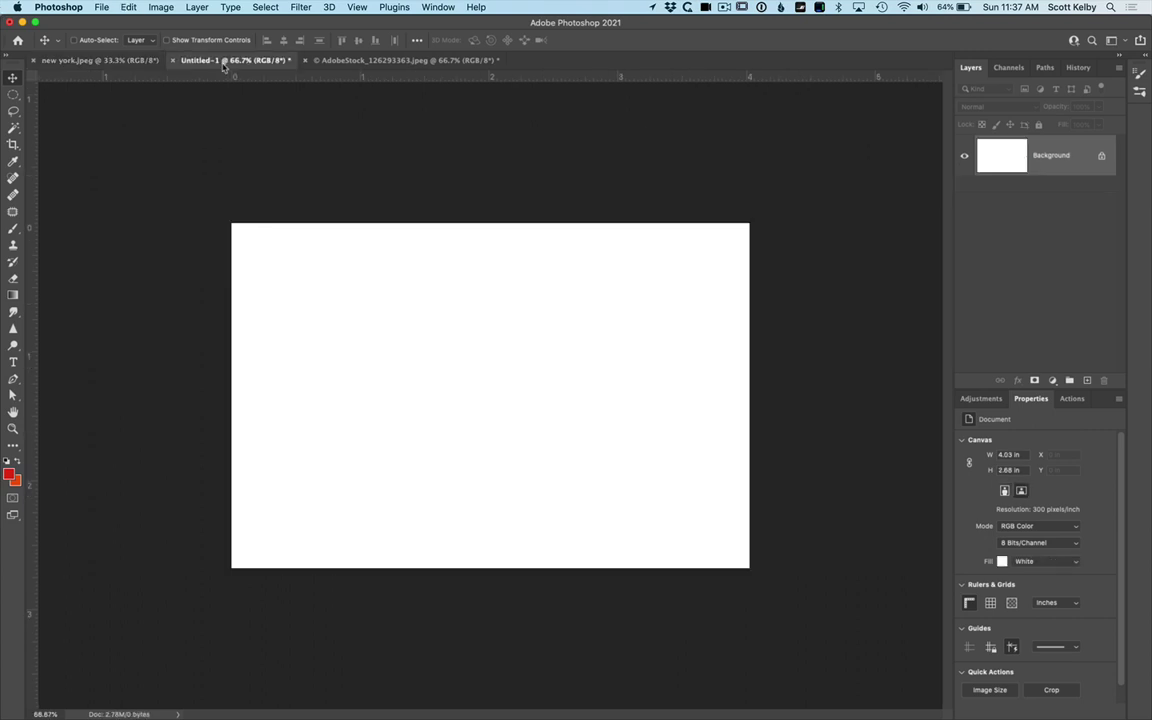
key("alt+BackSpace")
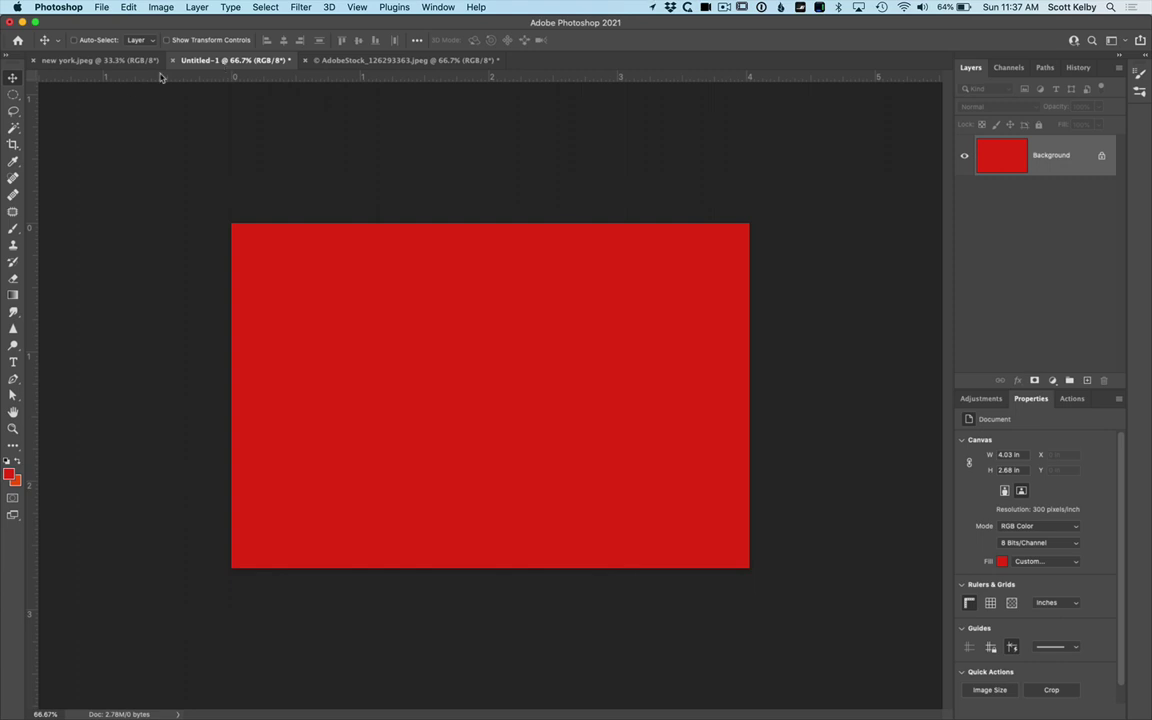
left_click(13, 94)
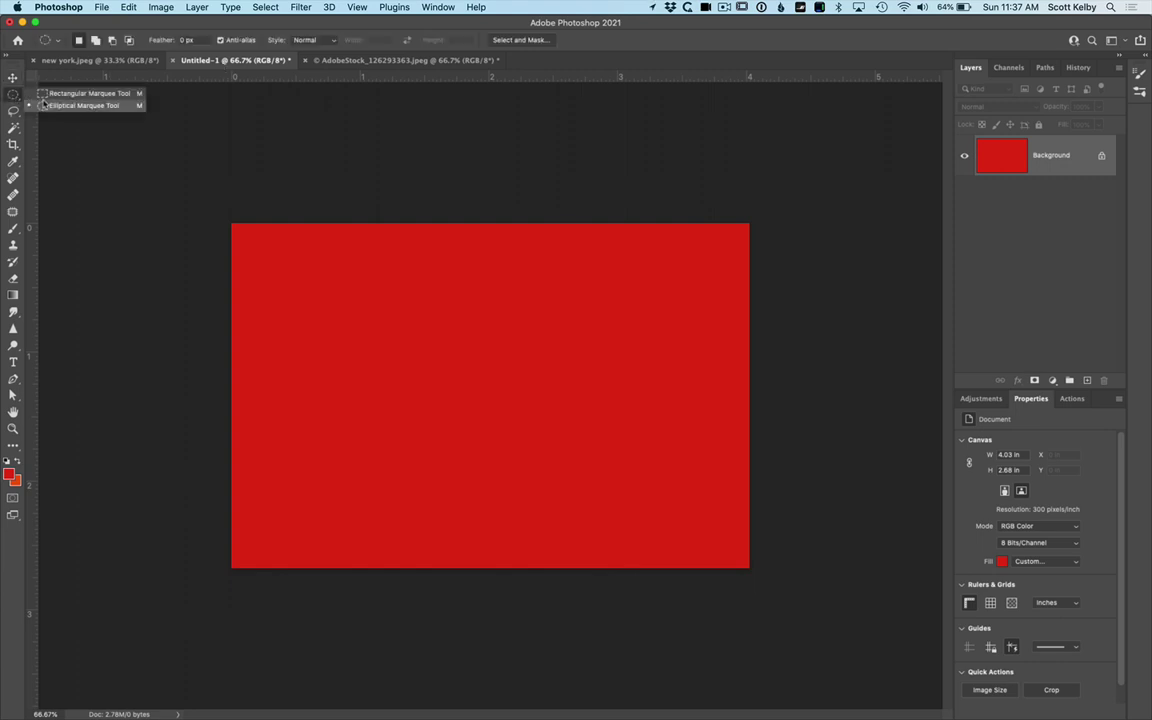
left_click(75, 108)
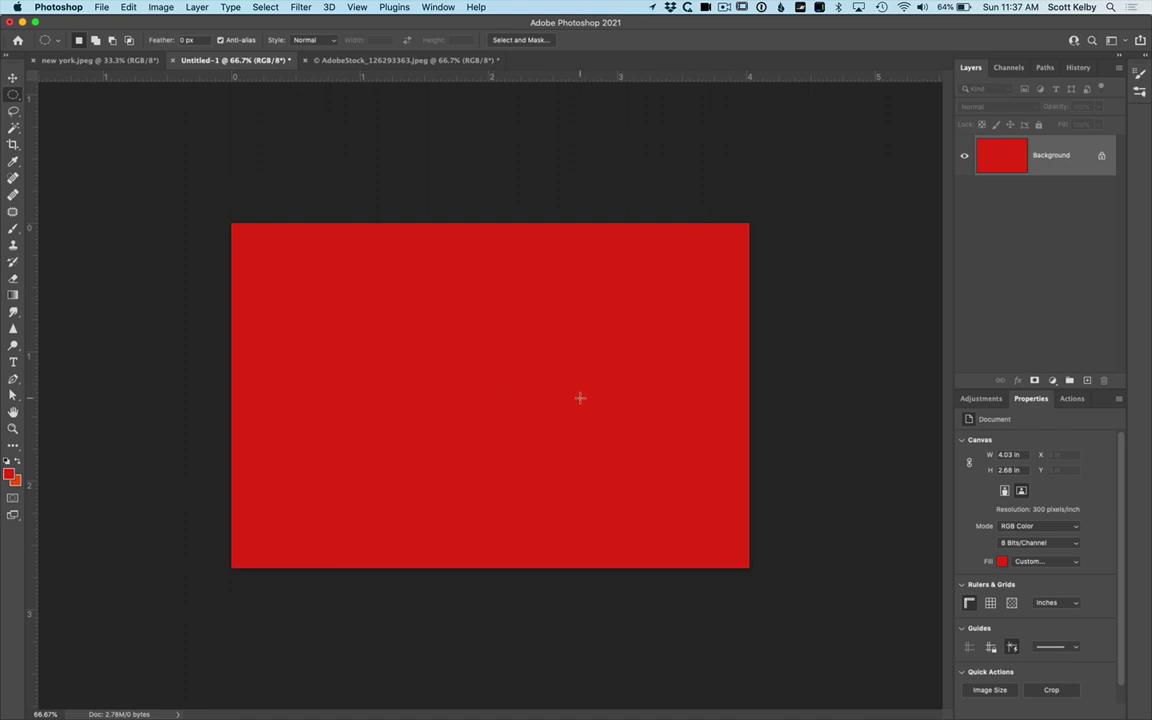
- Place a vertical and a horizontal guide crossing at the canvas centre, located via Free Transform
key("super+a")
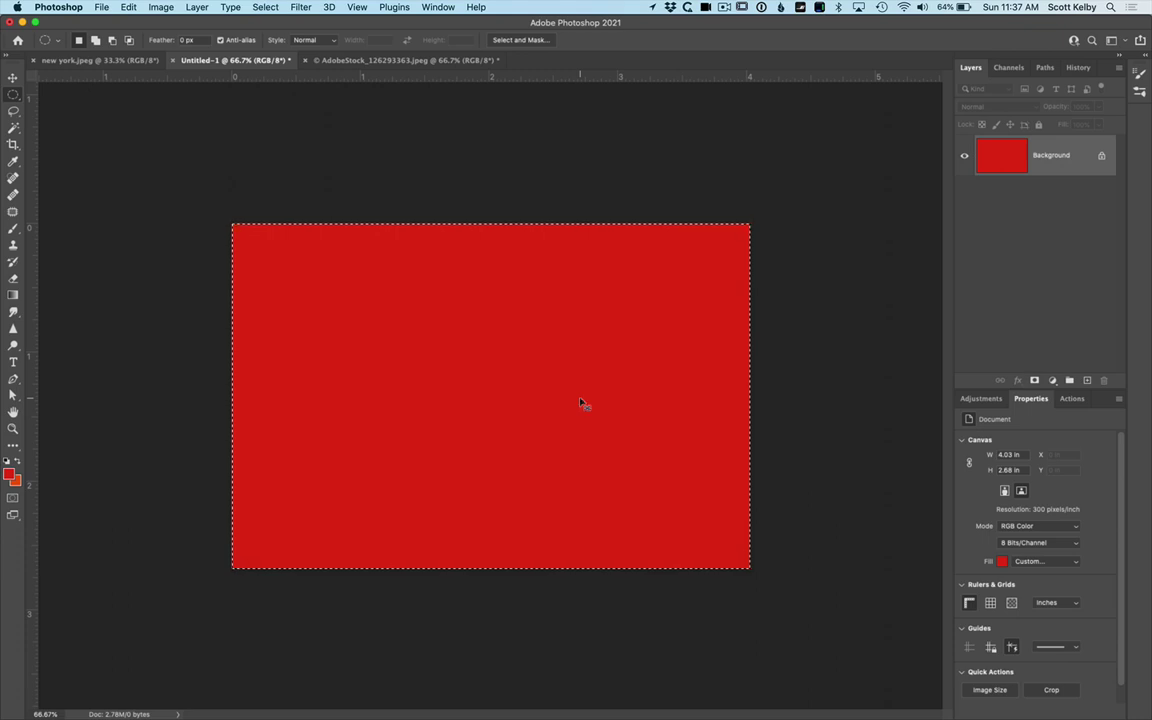
key("super+t")
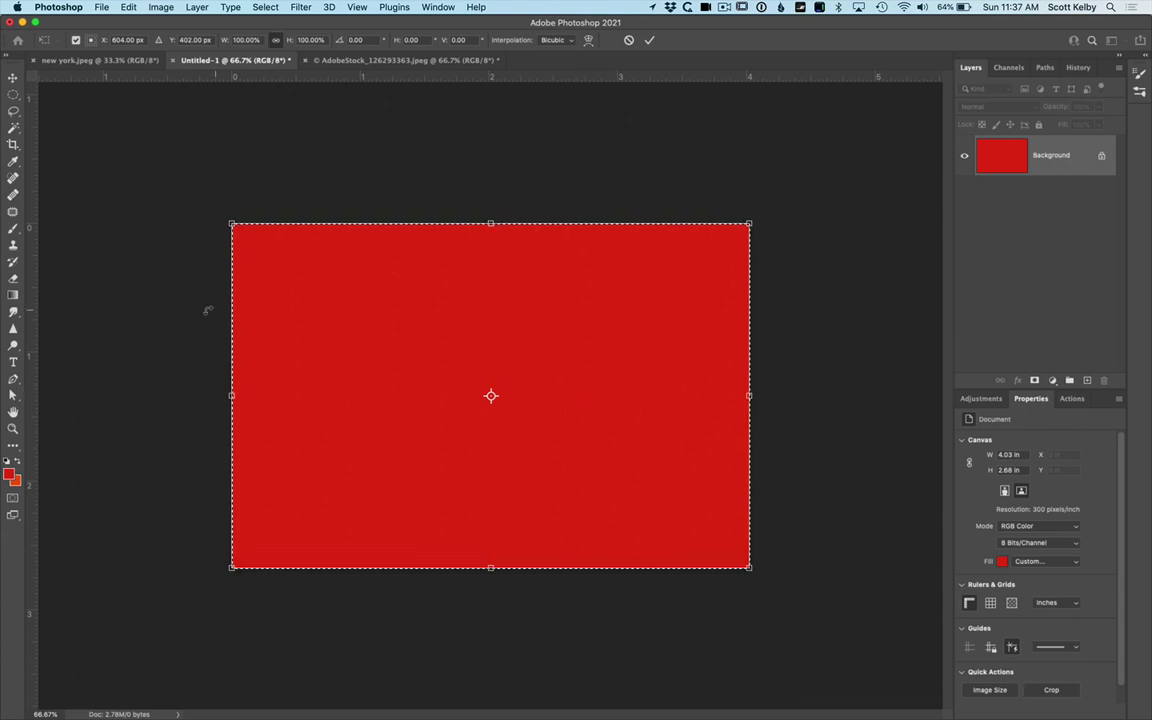
left_click_drag(32, 332, 490, 311)
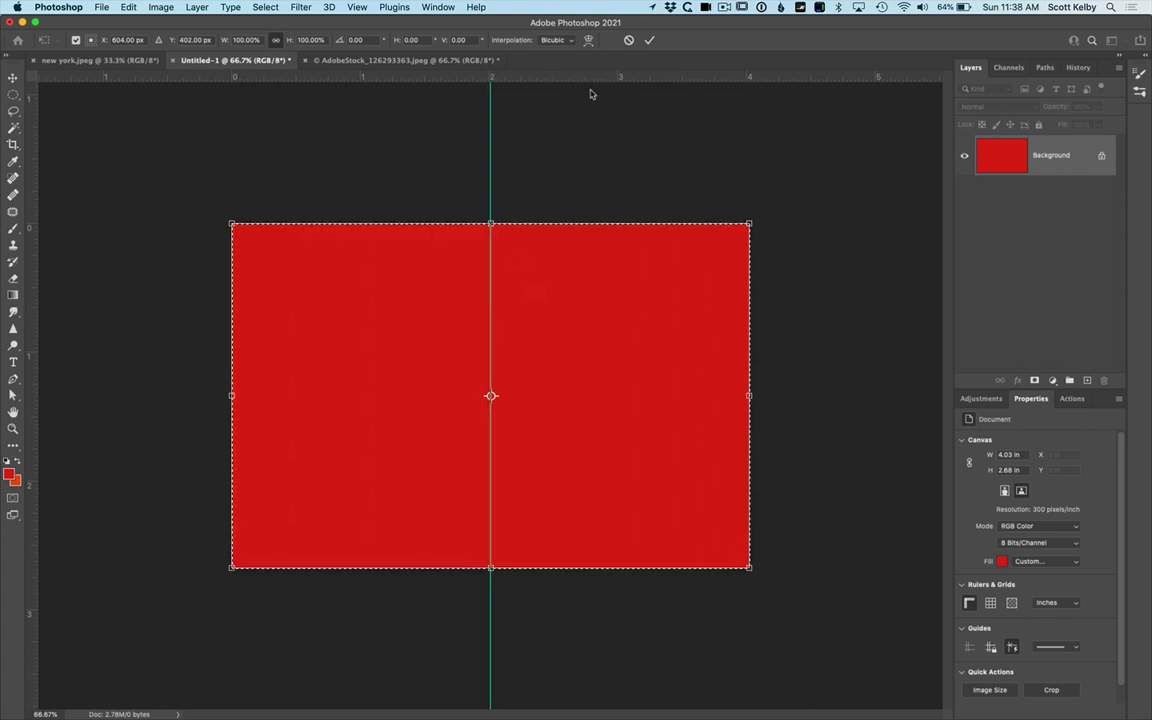
left_click_drag(589, 79, 792, 395)
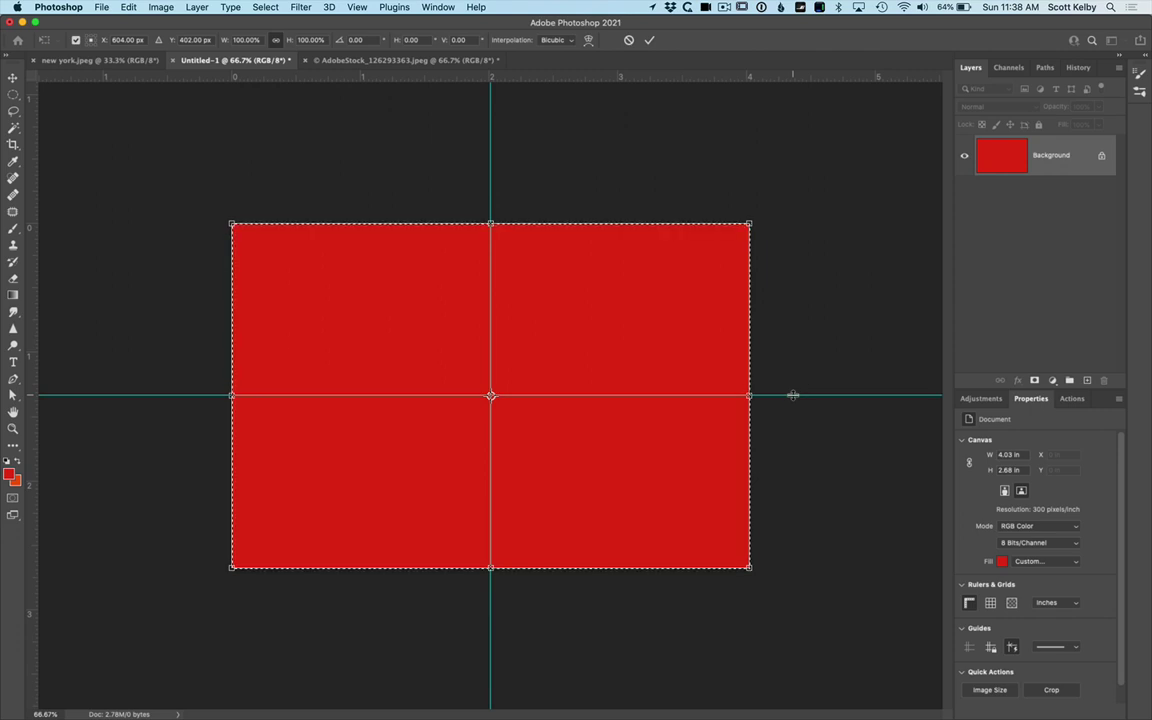
key("Escape")
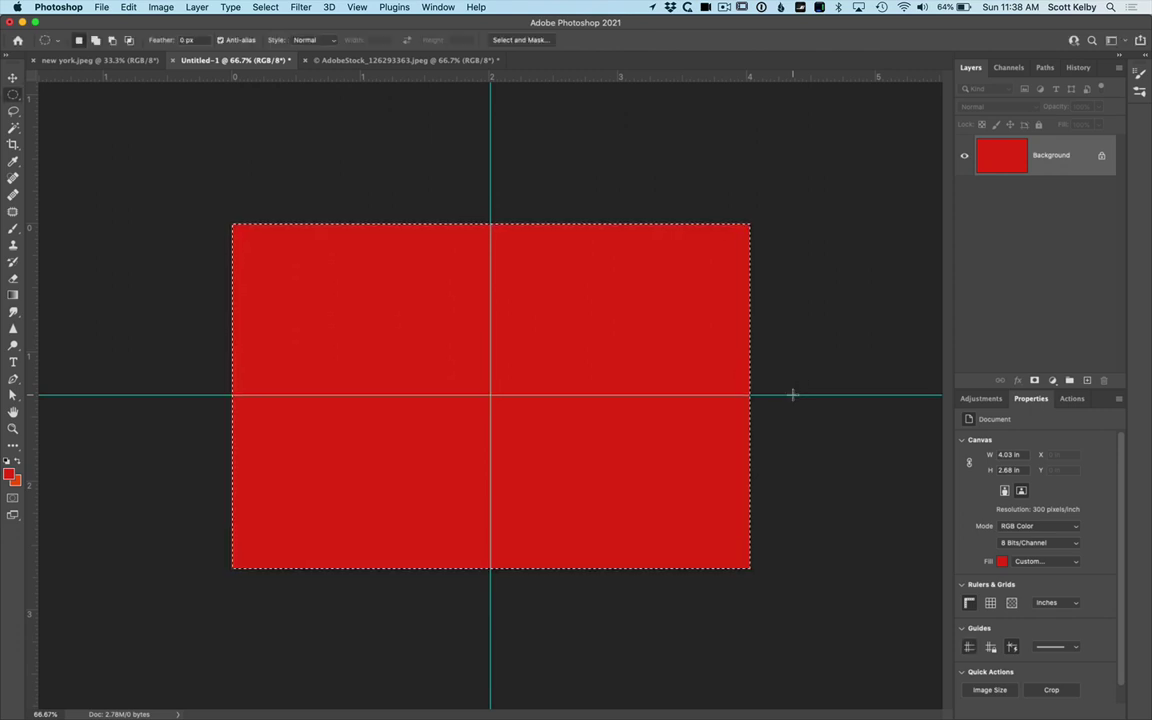
key("super+d")
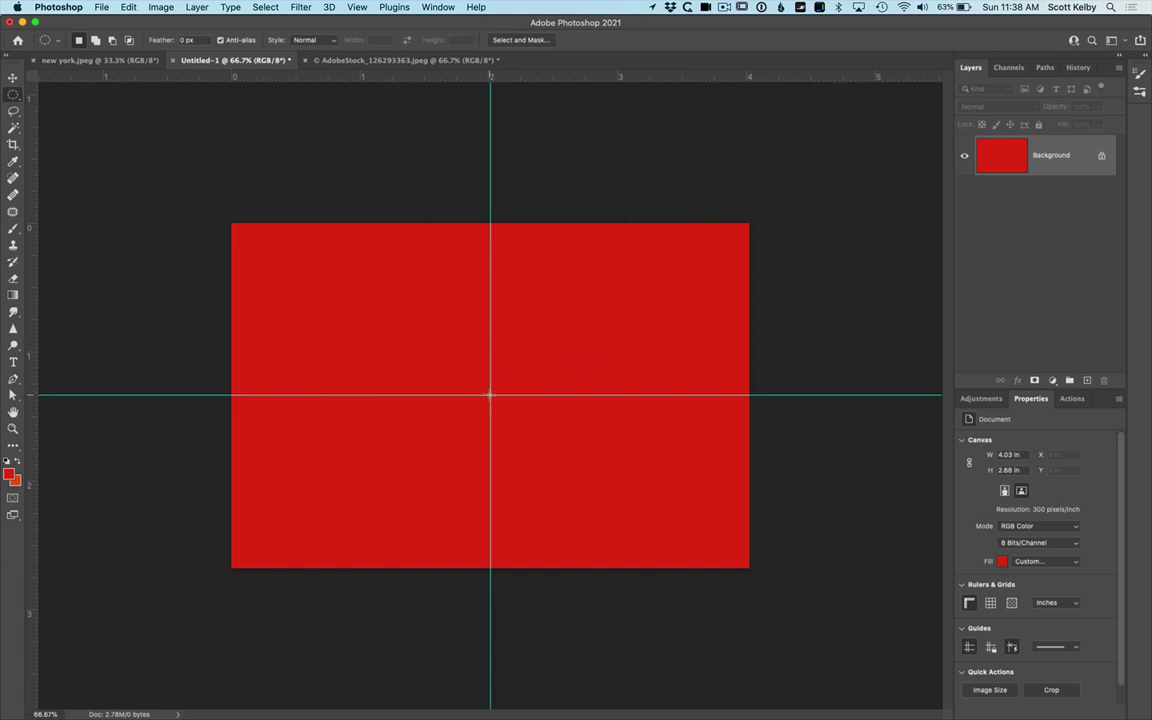
- Copy a large circle centred on the guide intersection onto Layer 1, checking it against the Background
left_click_drag(490, 395, 728, 670)
key("ctrl+j")
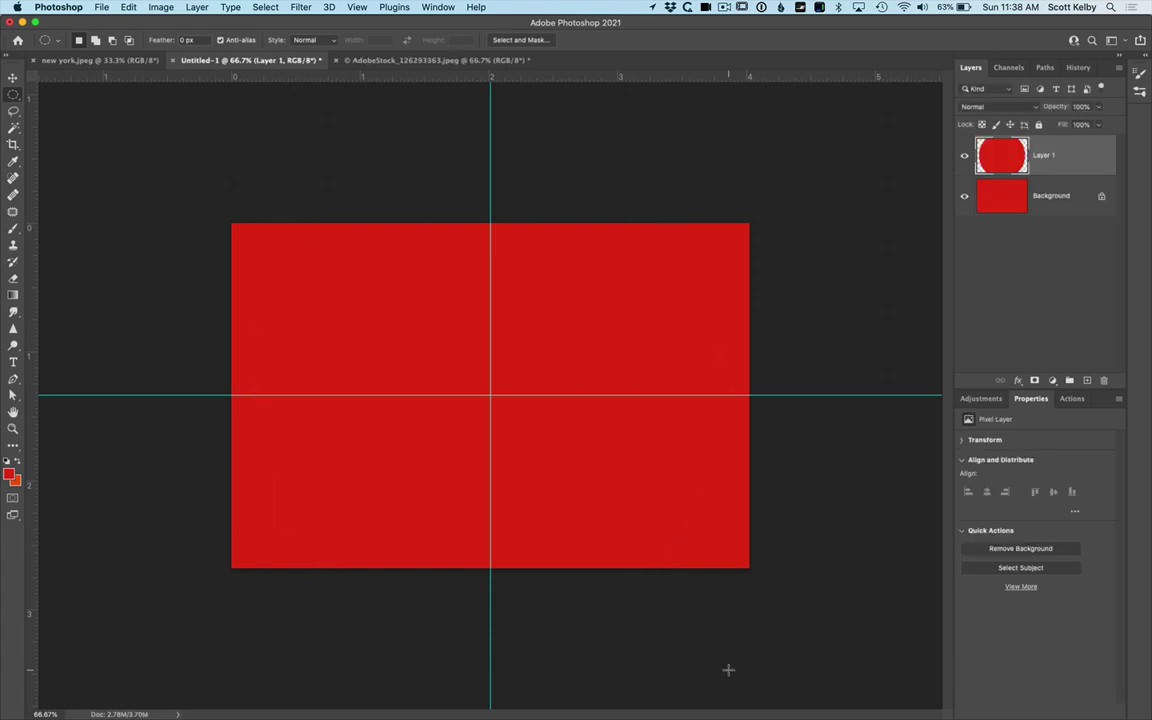
left_click(964, 197)
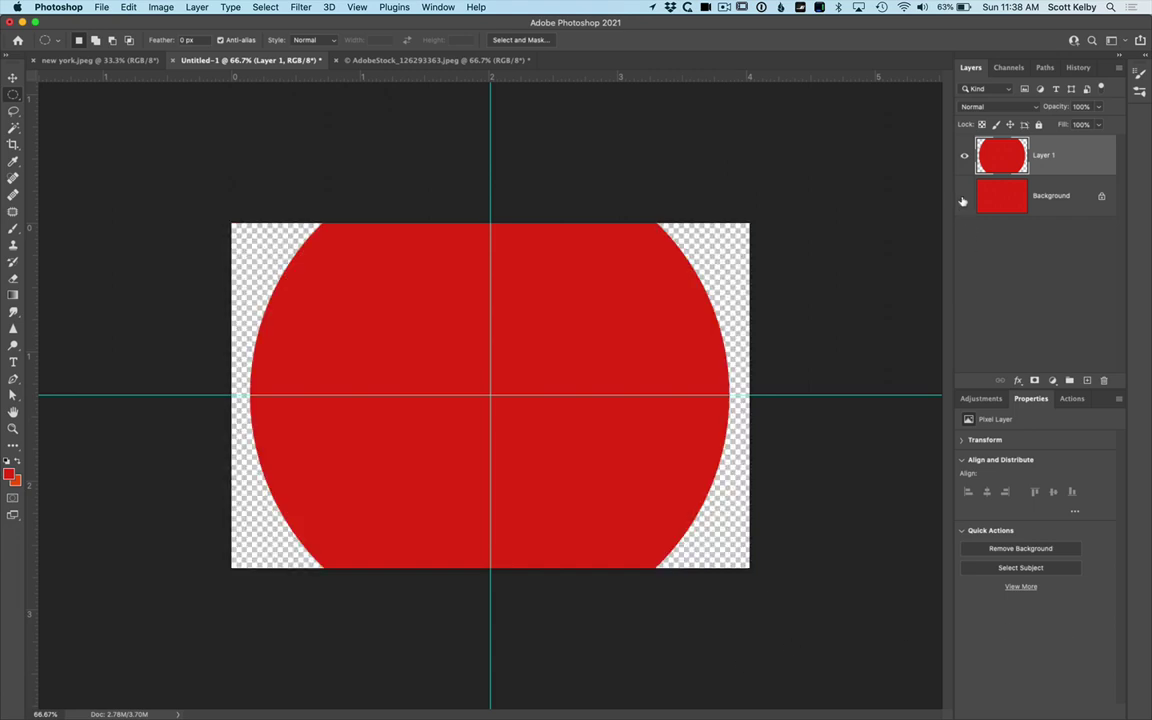
left_click(964, 198)
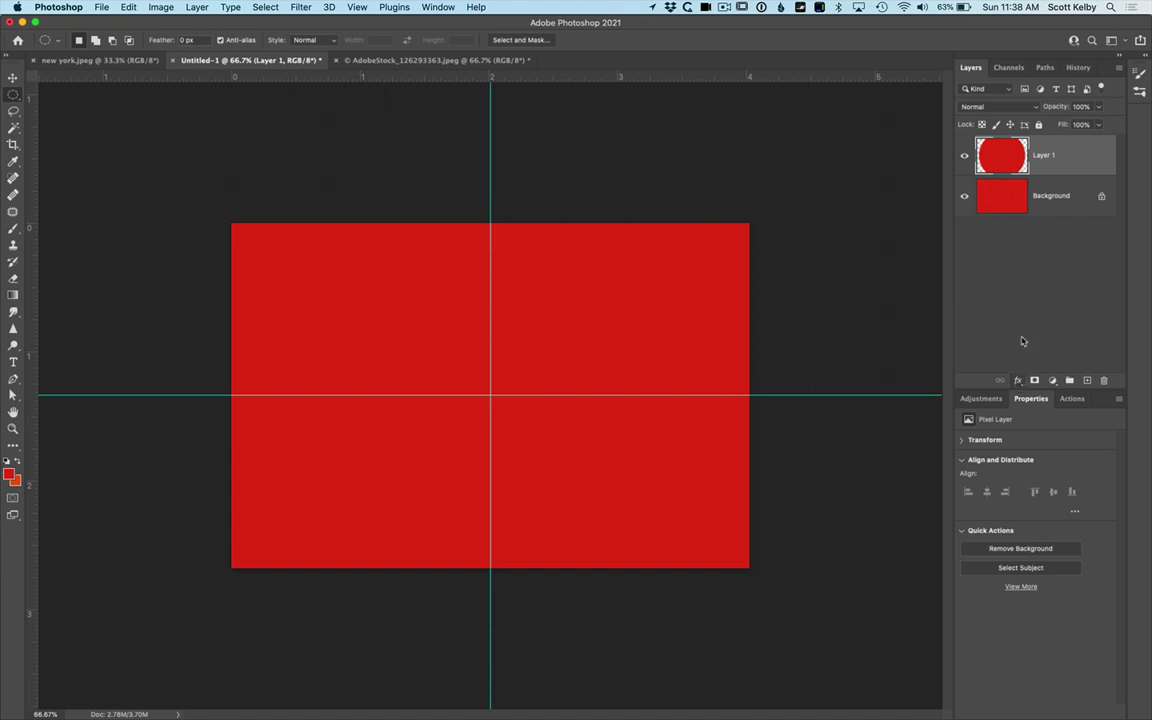
- Give Layer 1 a black Outer Glow (Normal, 49% opacity, 13% spread, 73 px), then draw a smaller centred circle selection
left_click(1018, 383)
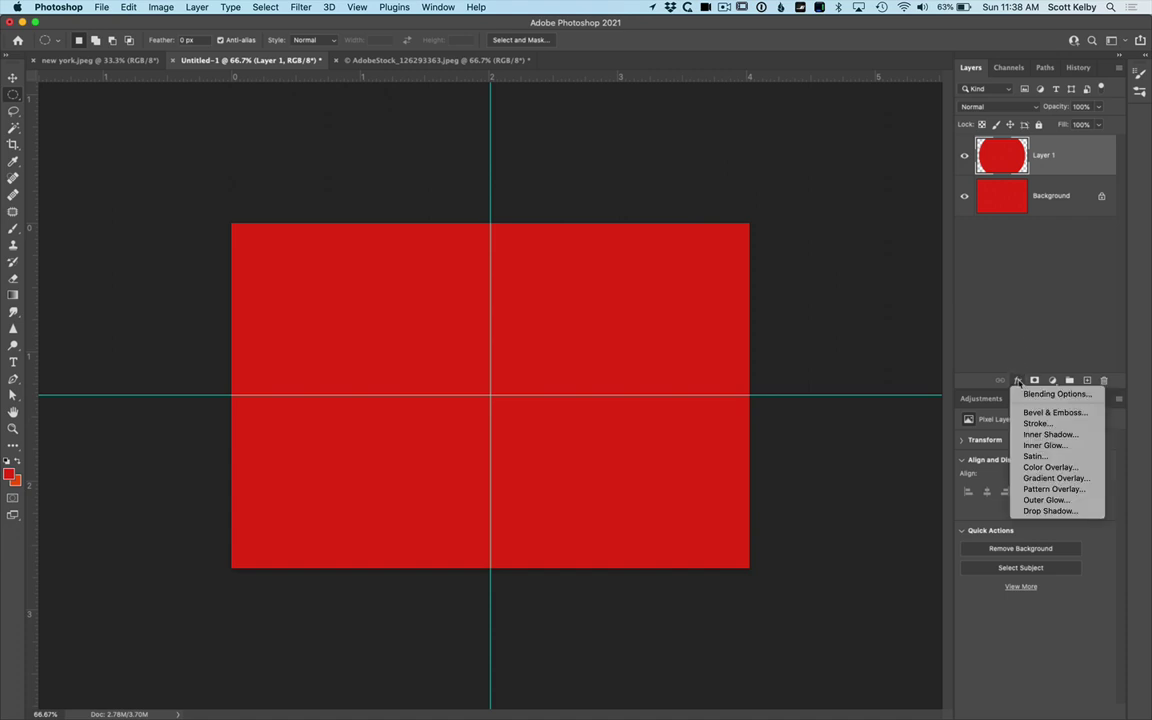
left_click(1064, 505)
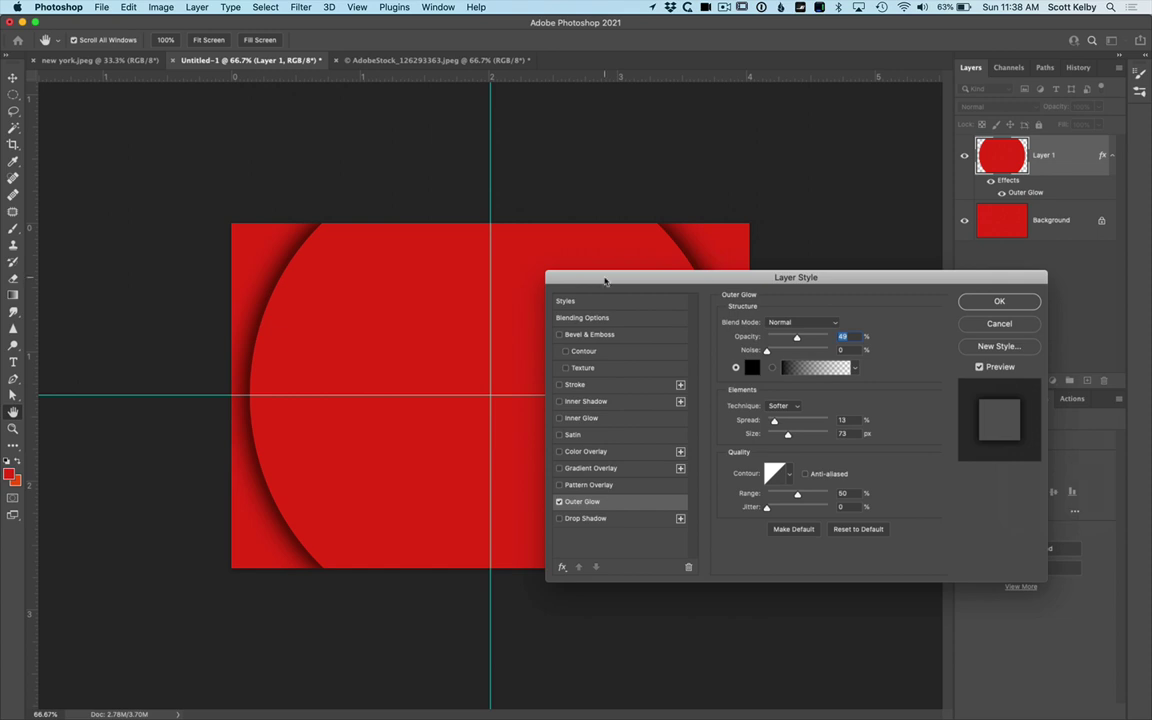
left_click_drag(676, 282, 663, 195)
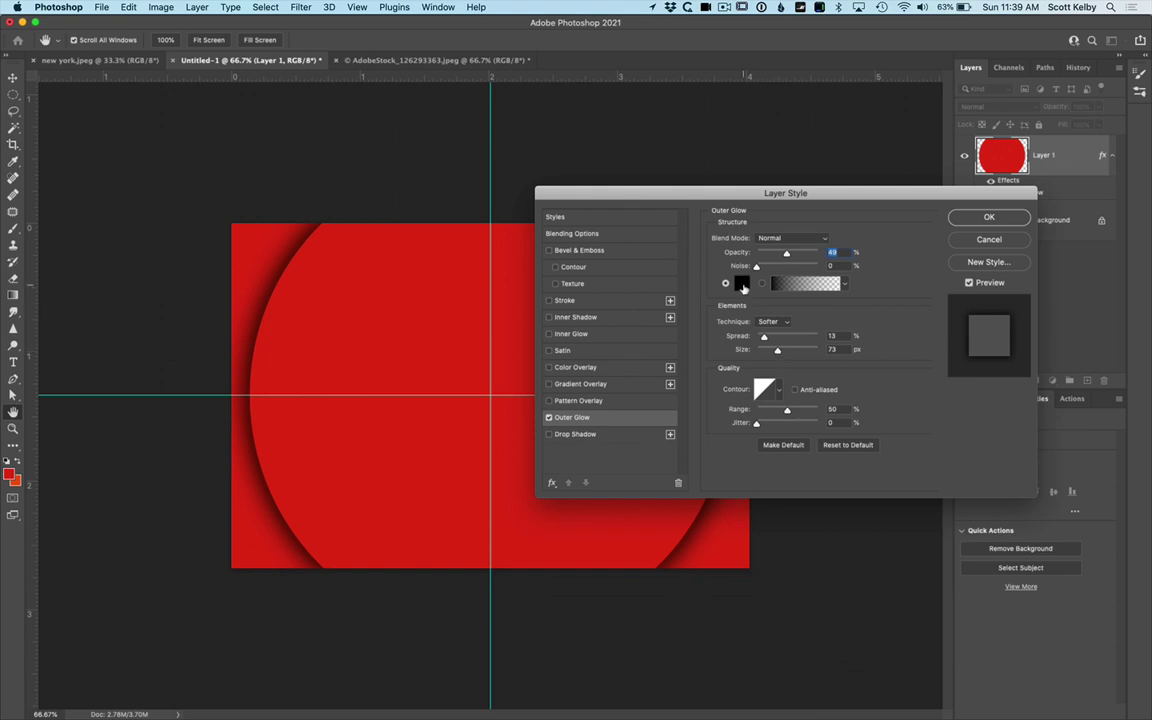
left_click(989, 219)
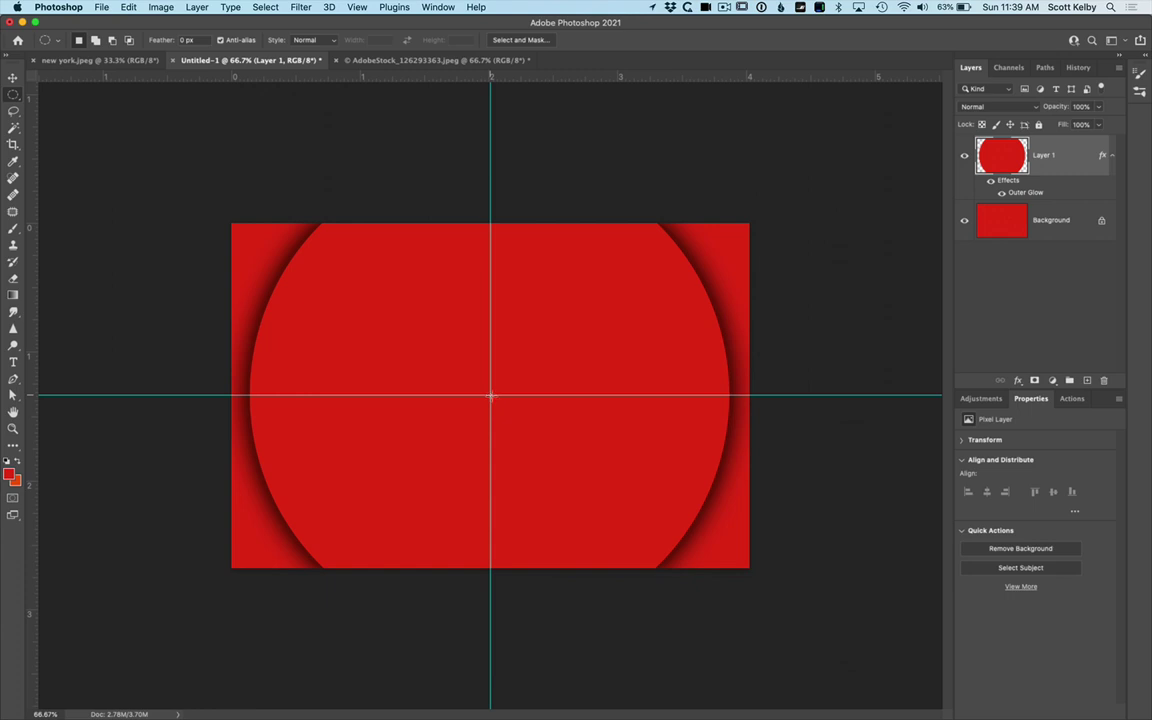
left_click_drag(490, 396, 647, 565)
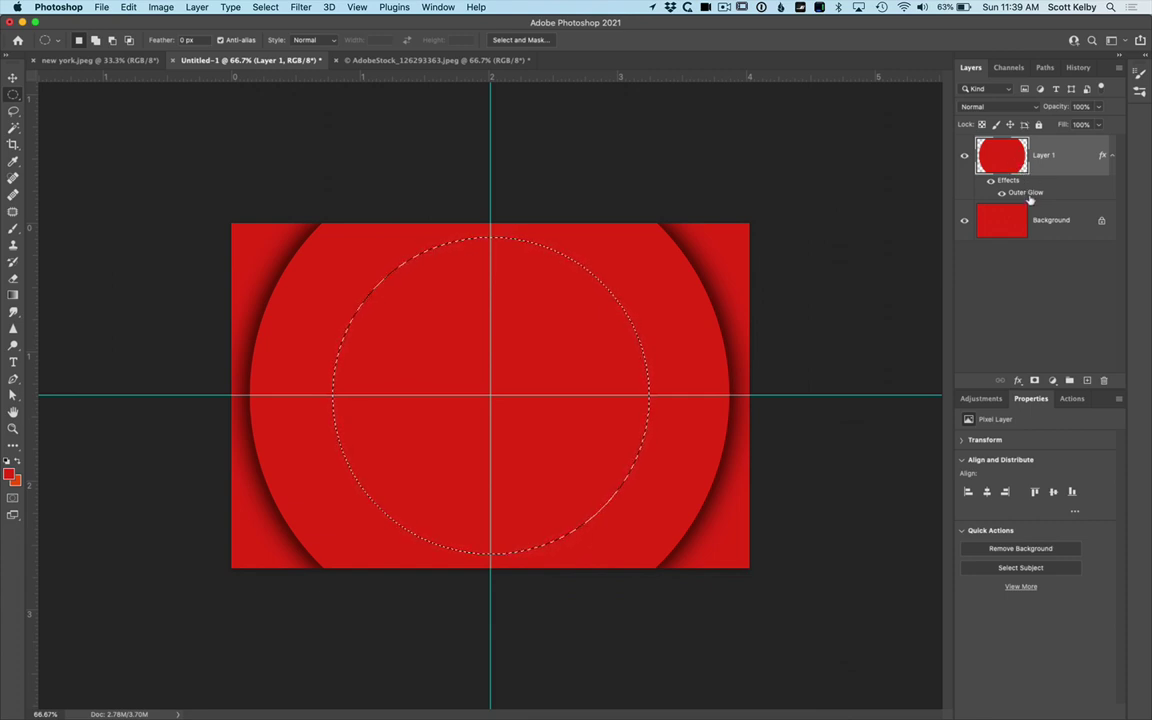
- Copy the smaller circle onto Layer 2 and fill it with orange #d0571a
key("ctrl+j")
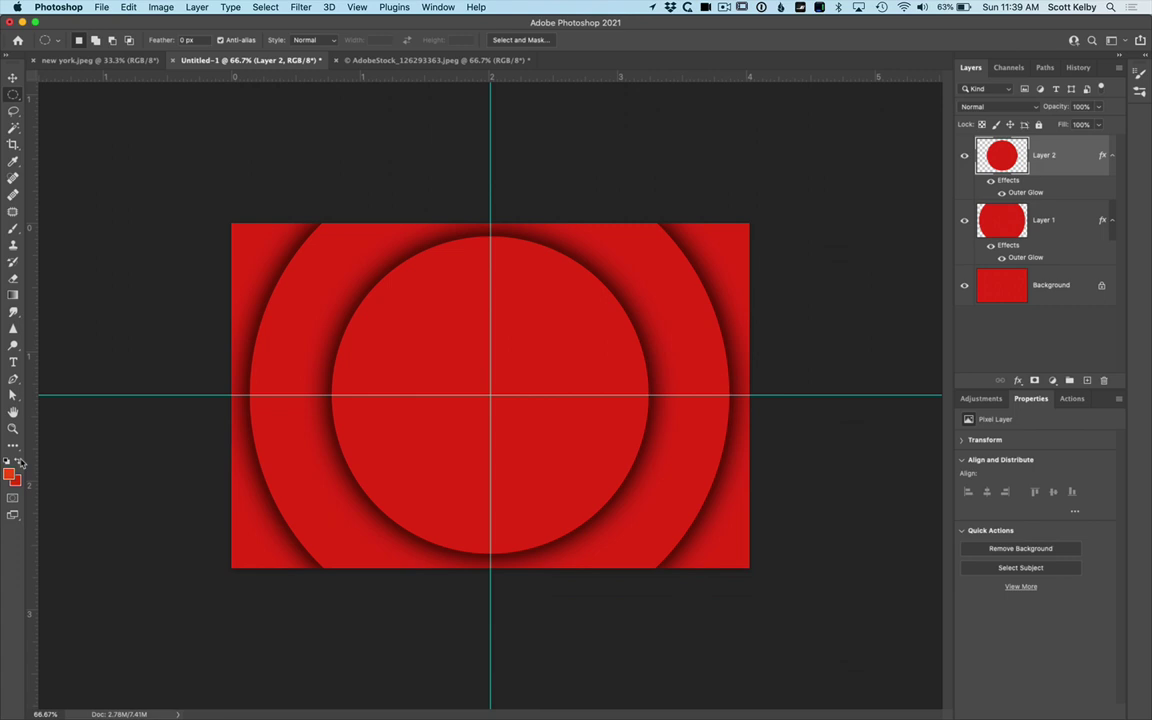
key("x")
key("alt+shift+BackSpace")
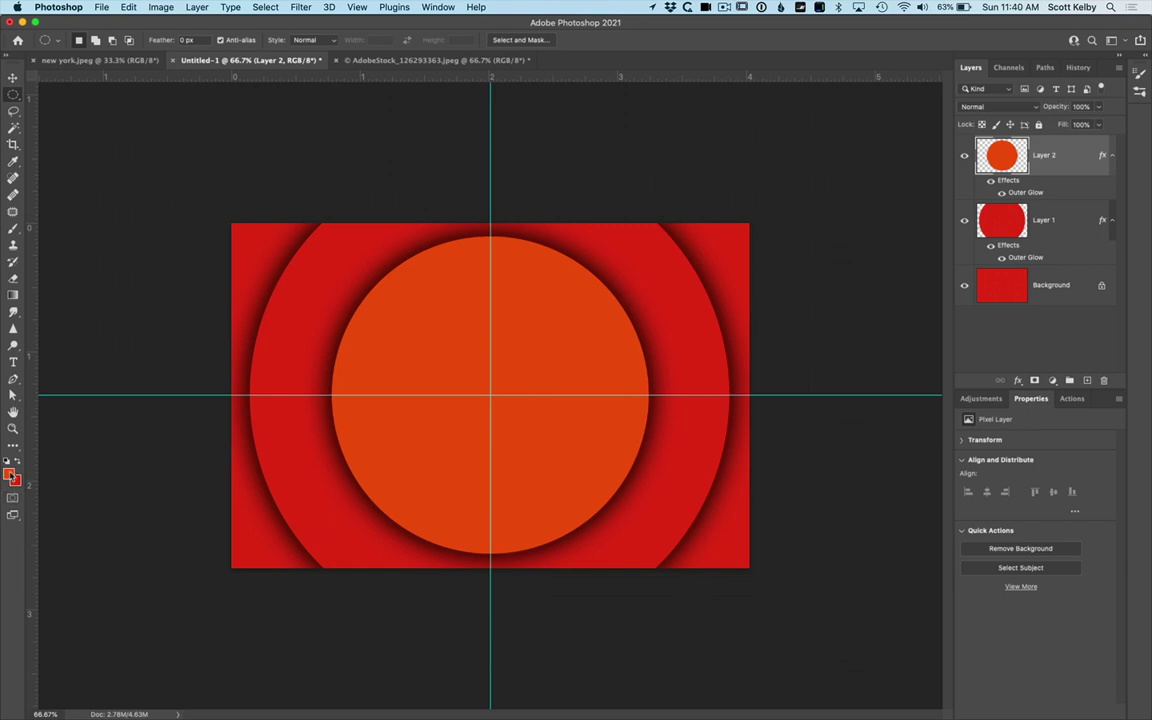
left_click(9, 475)
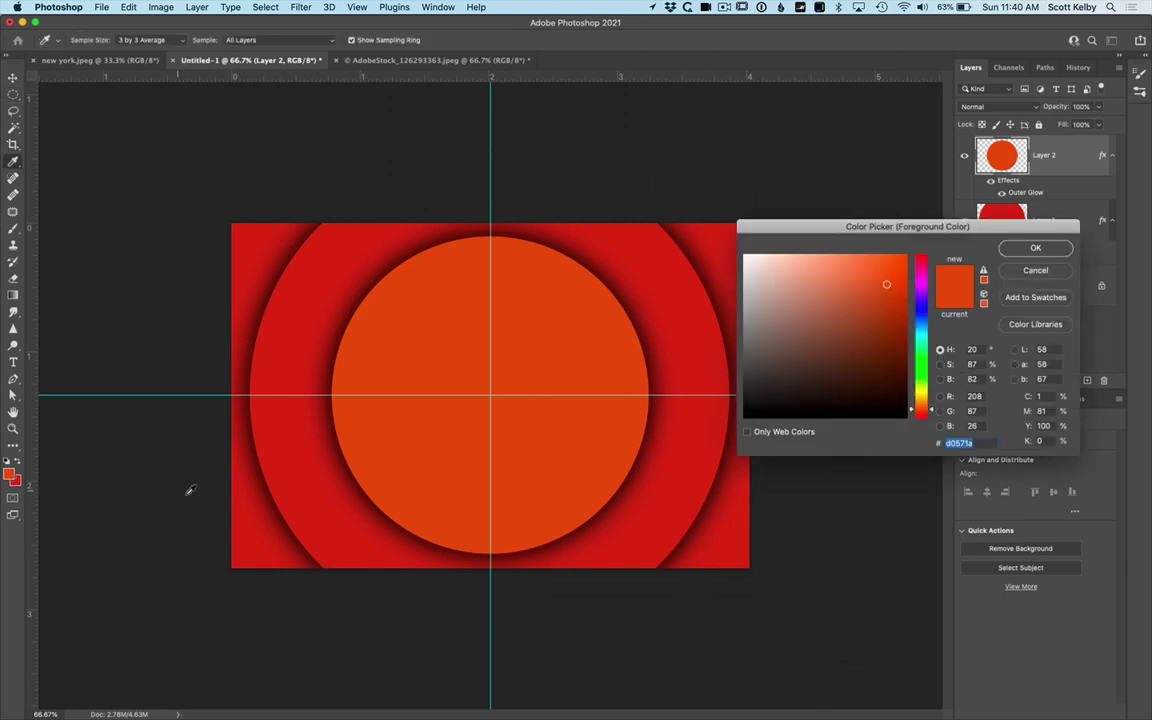
- Copy an even smaller centred circle onto Layer 3 and fill it with a lighter amber orange
left_click(1036, 271)
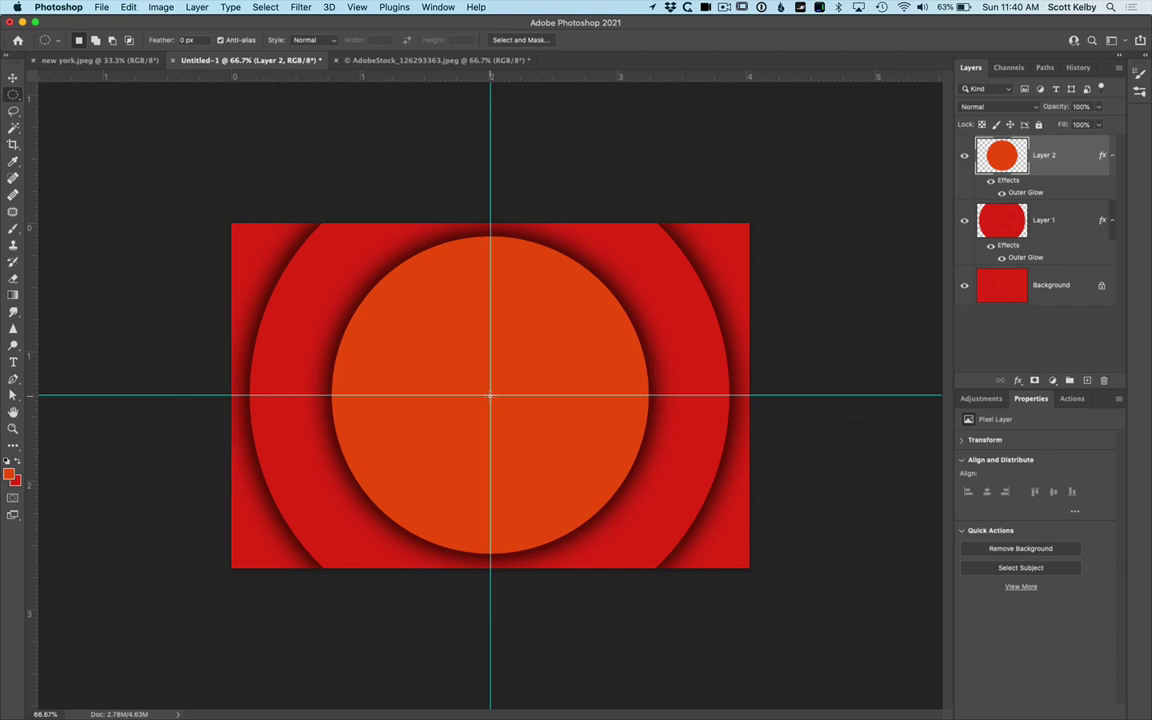
left_click_drag(490, 395, 592, 490)
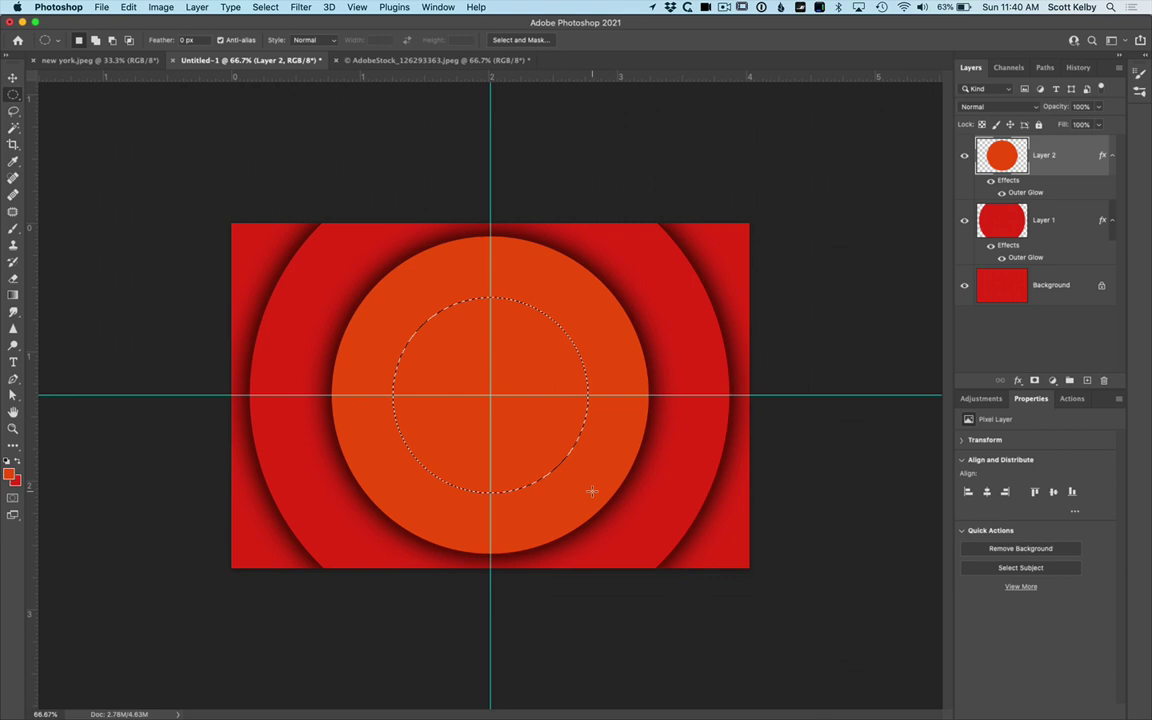
left_click(10, 475)
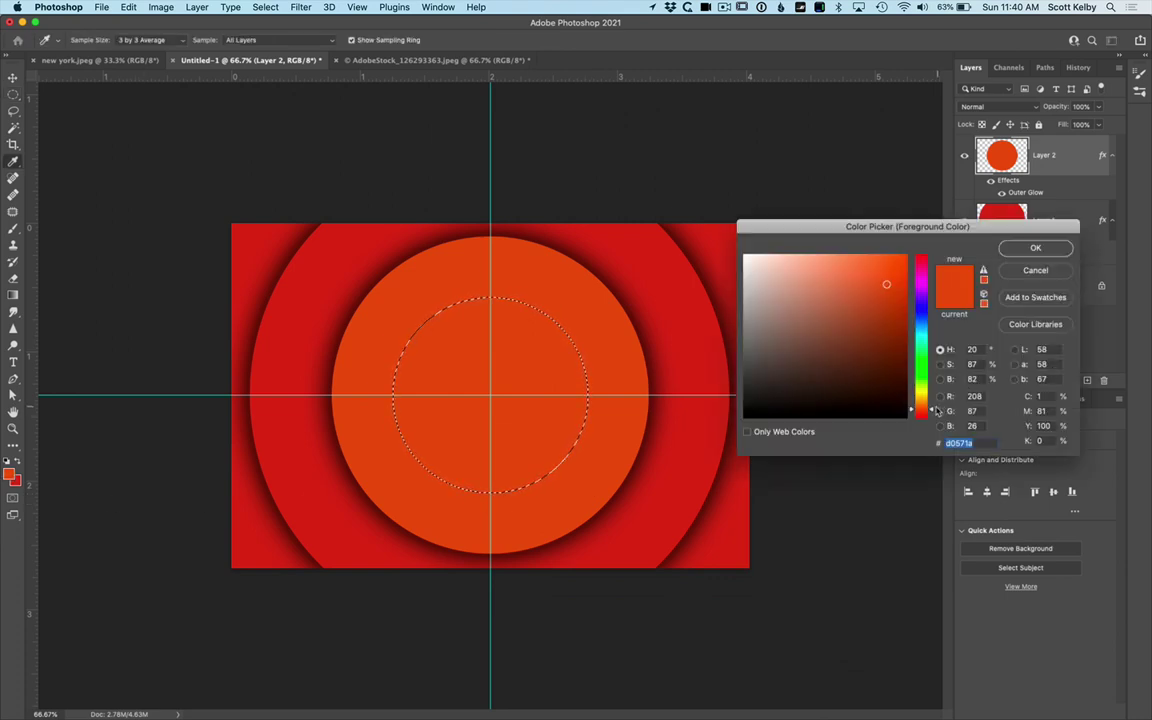
left_click(1022, 272)
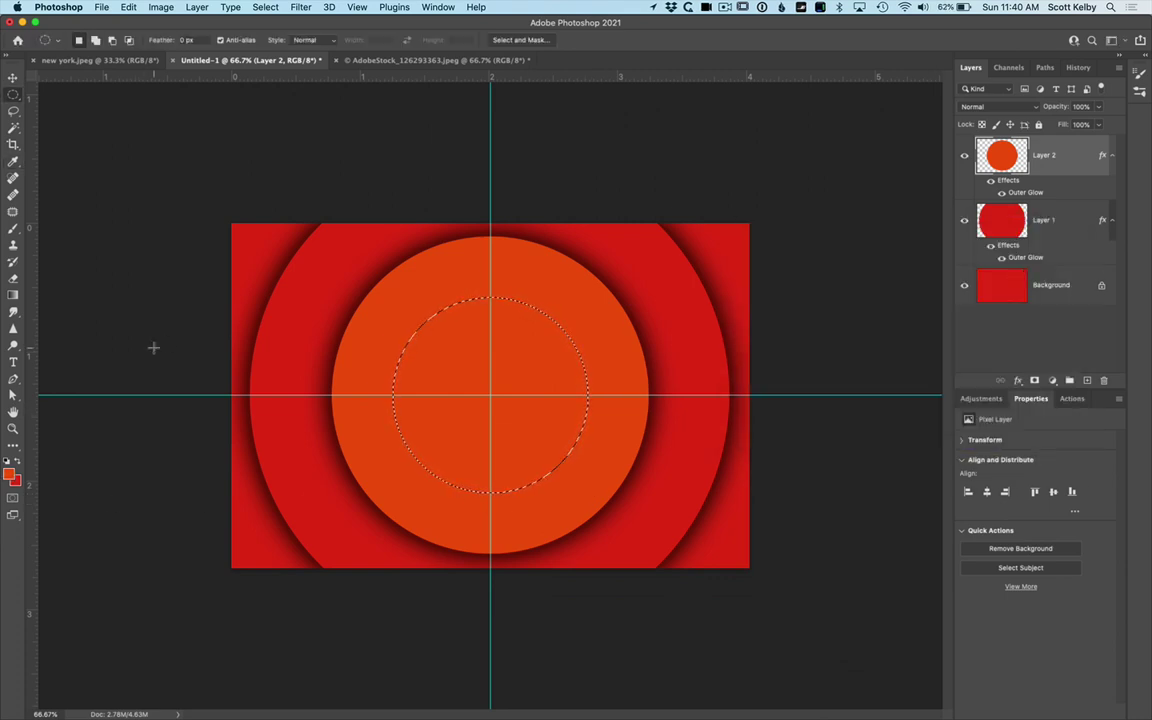
left_click(10, 475)
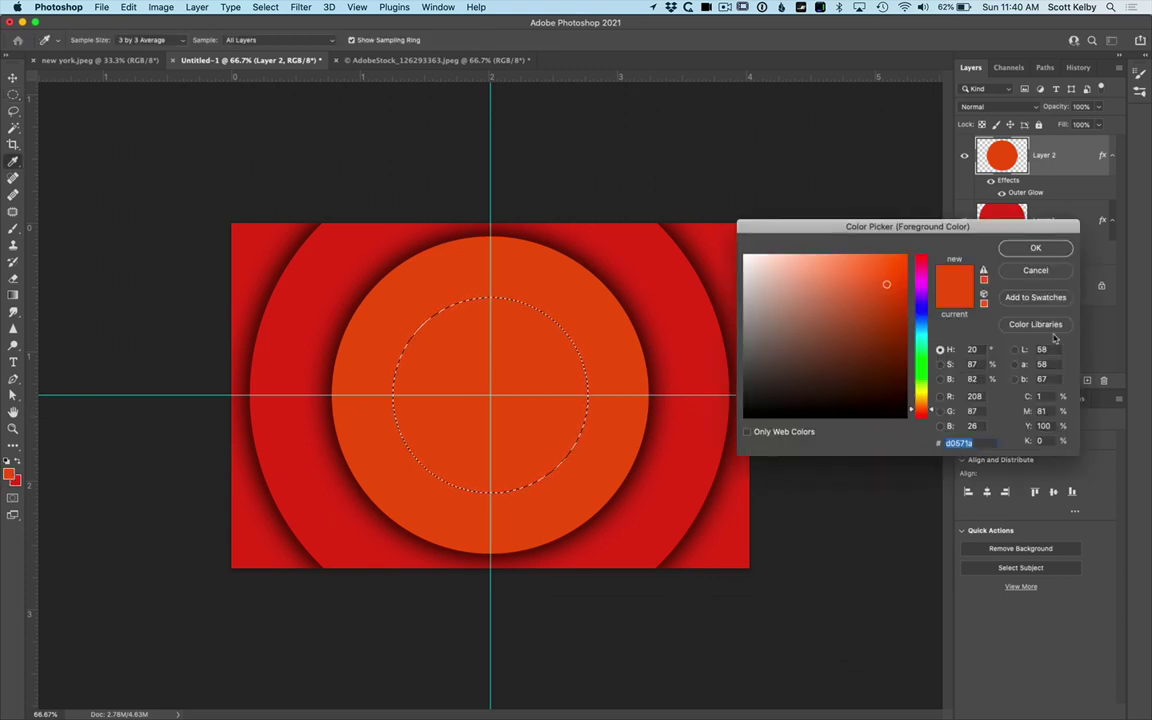
left_click_drag(933, 409, 933, 400)
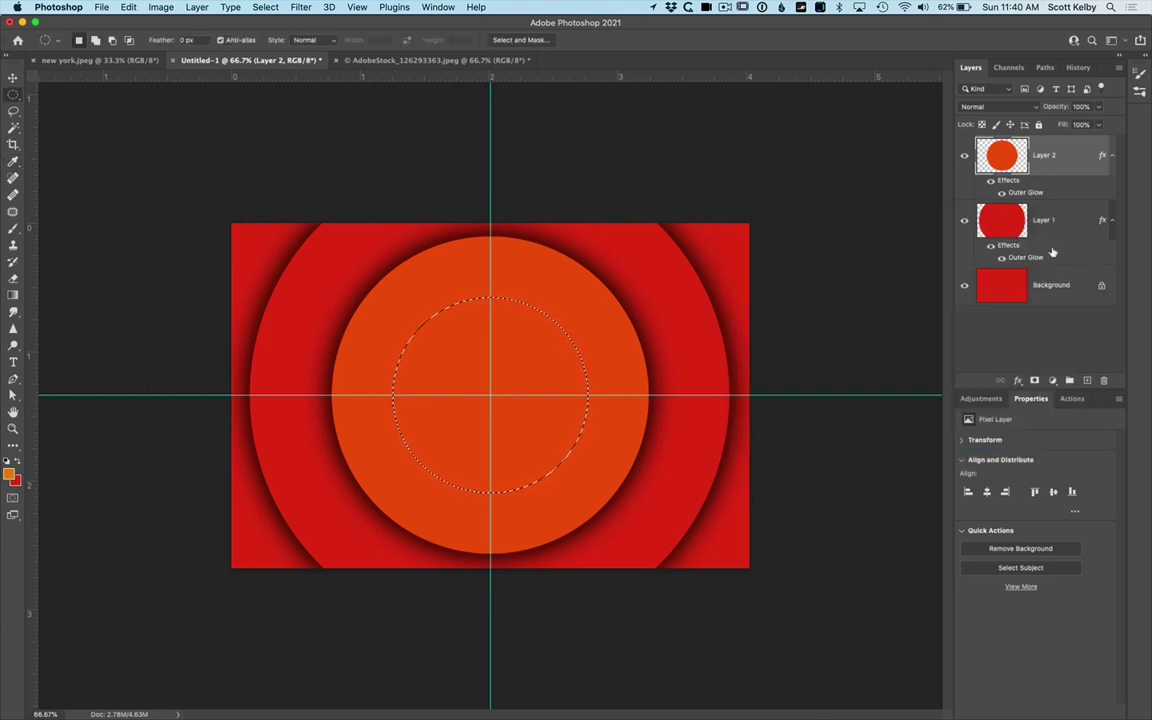
key("ctrl+j")
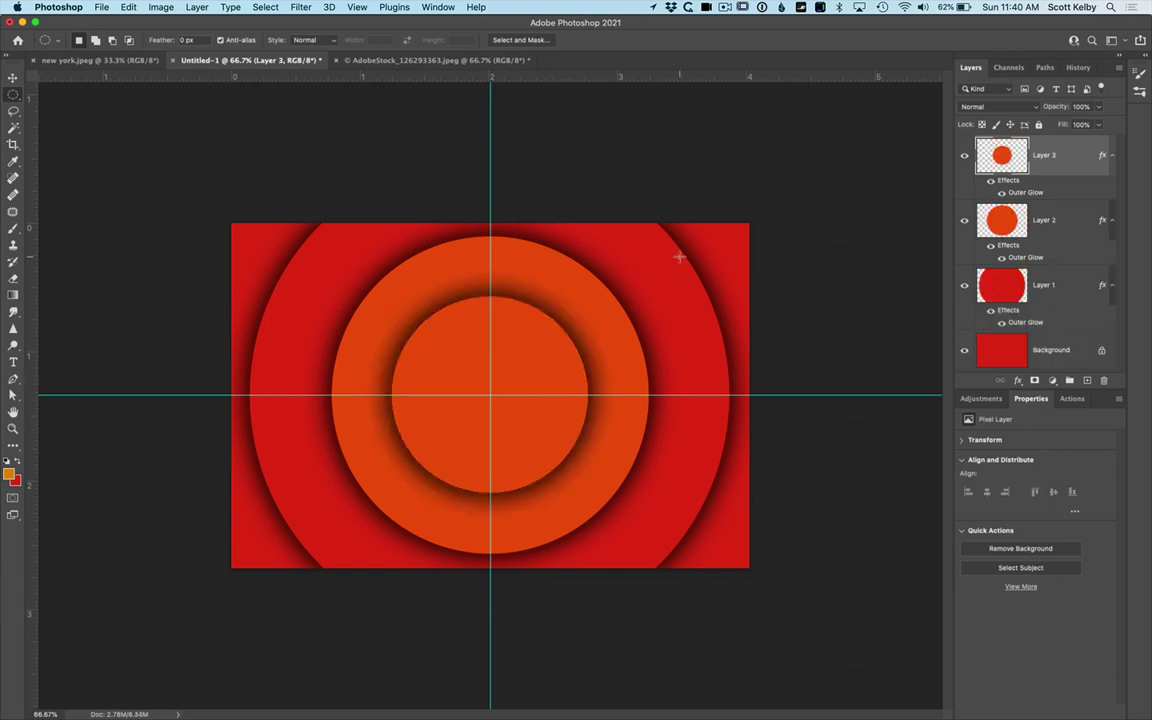
key("alt+shift+BackSpace")
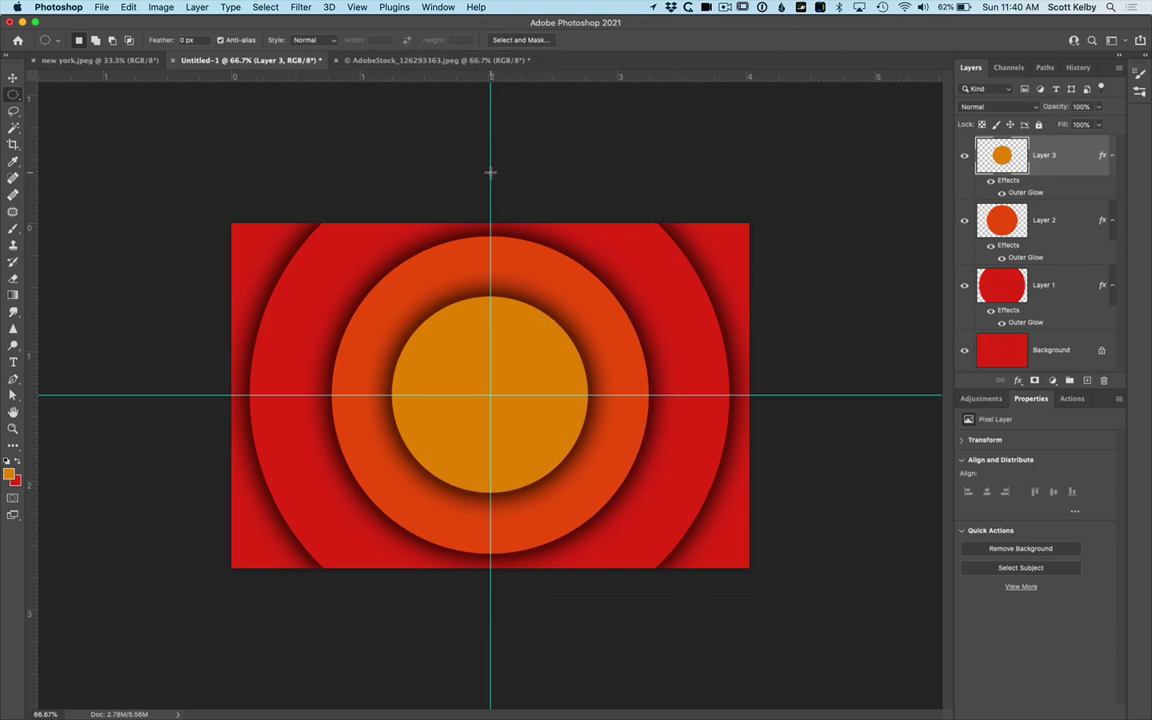
- Remove both guides from the design and bring up the AdobeStock_126293363.jpeg photo
left_click(13, 76)
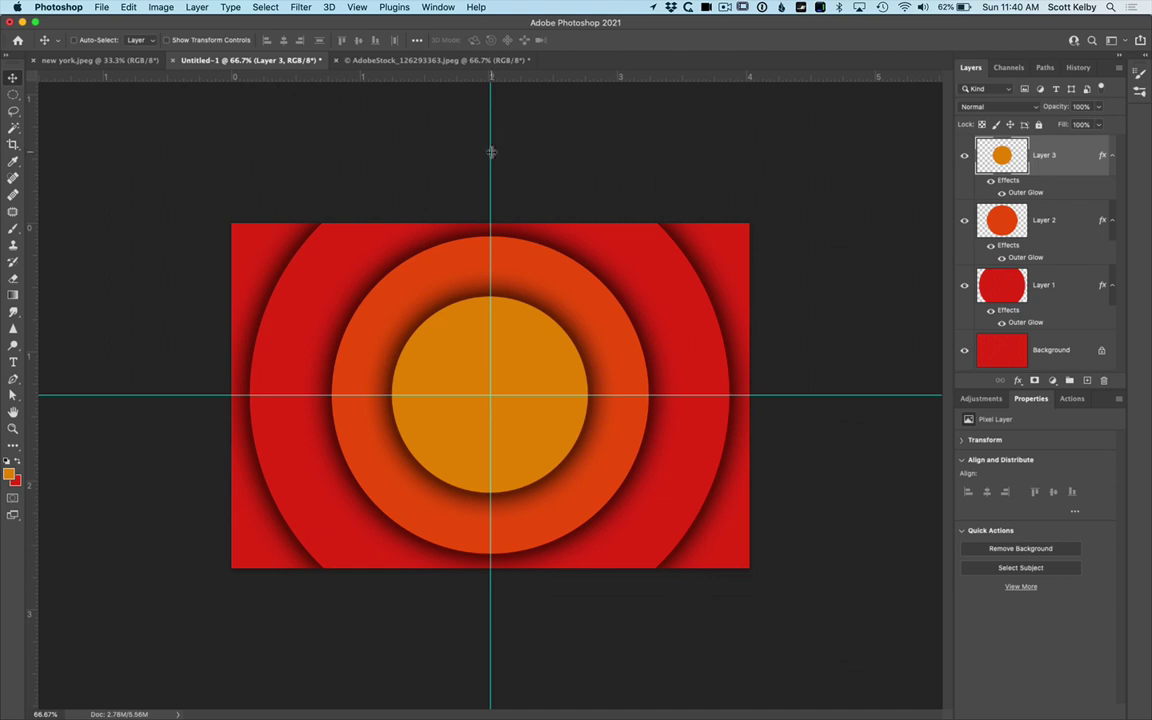
left_click_drag(491, 152, 15, 172)
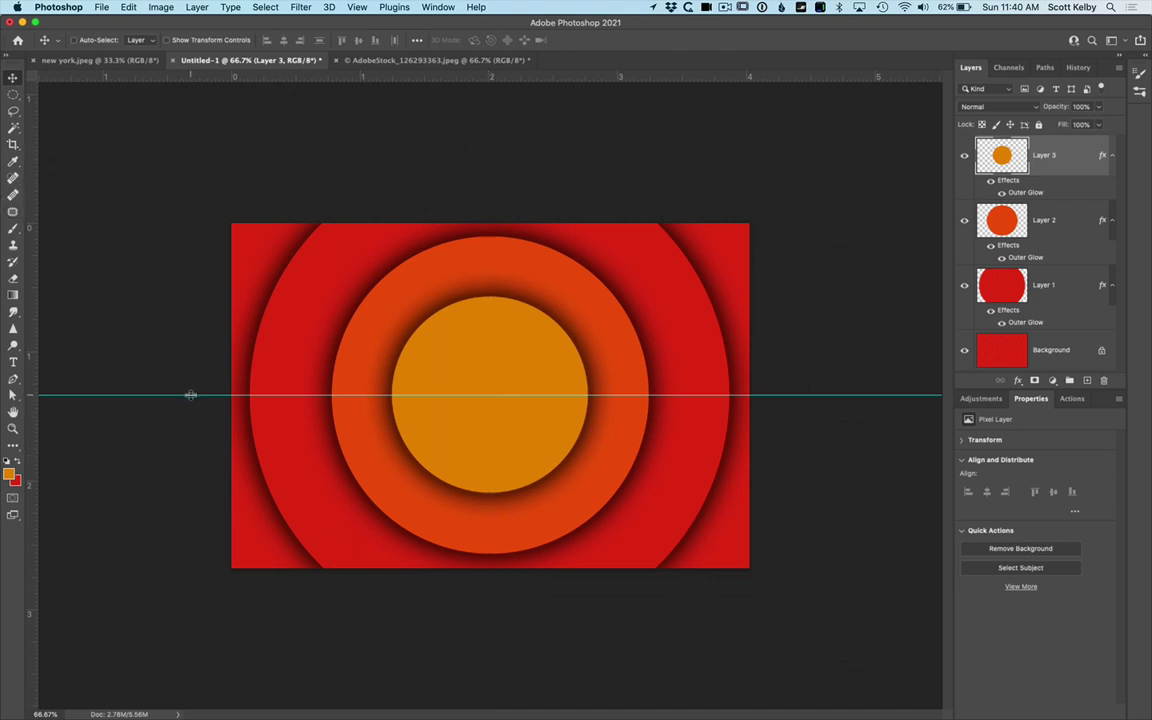
left_click_drag(190, 396, 240, 45)
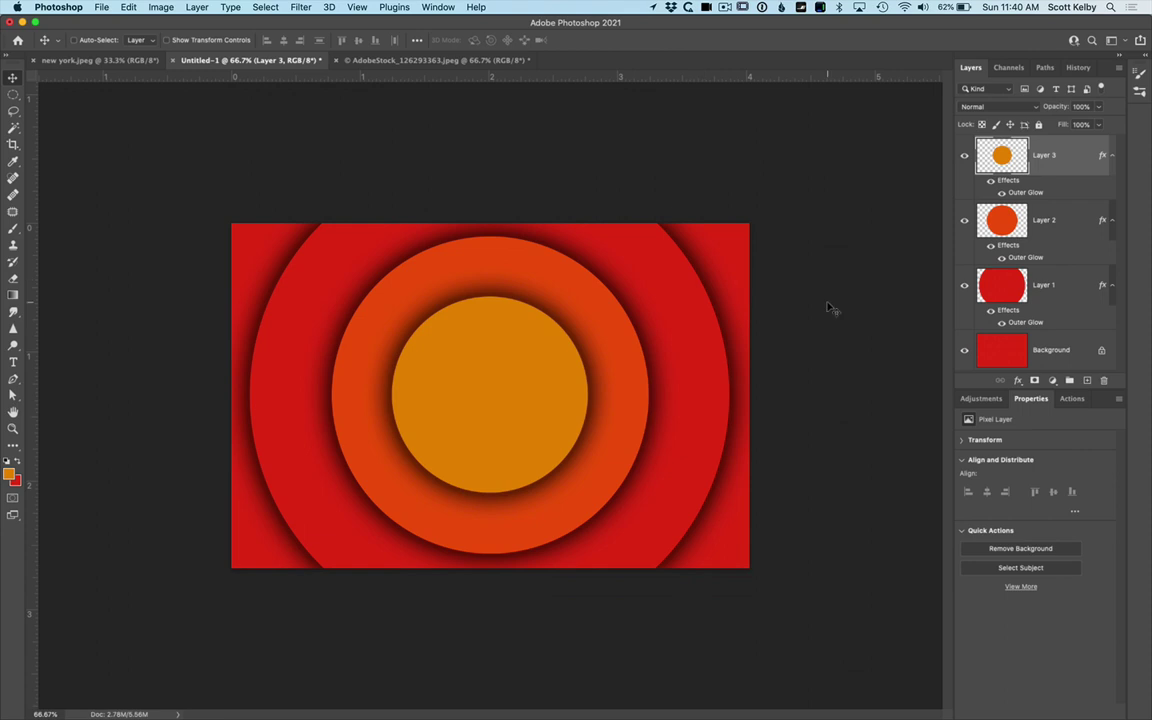
left_click(437, 61)
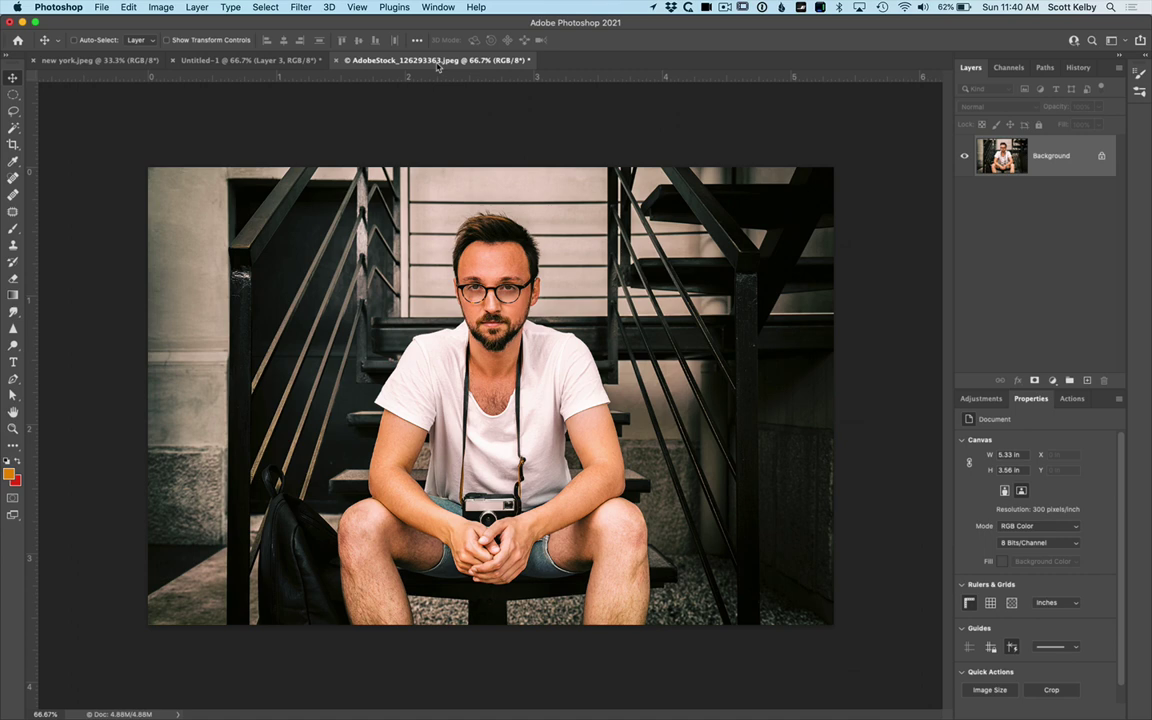
- Select the seated man with Select Subject and copy him
left_click(13, 128)
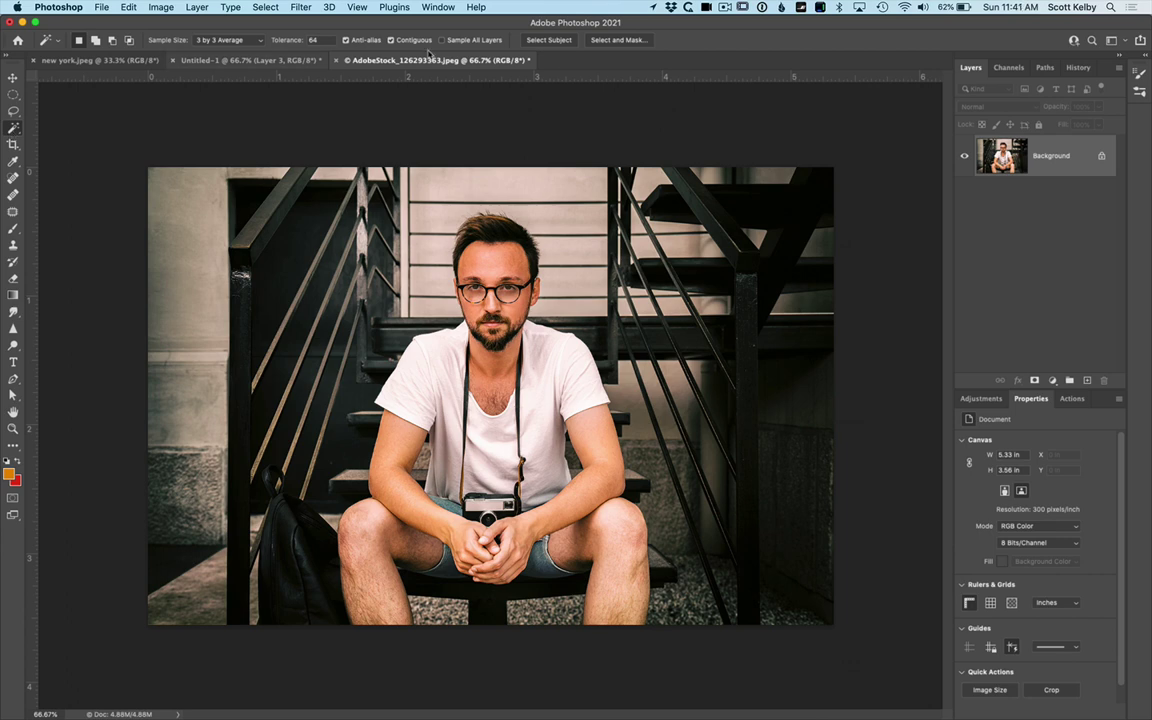
left_click(550, 40)
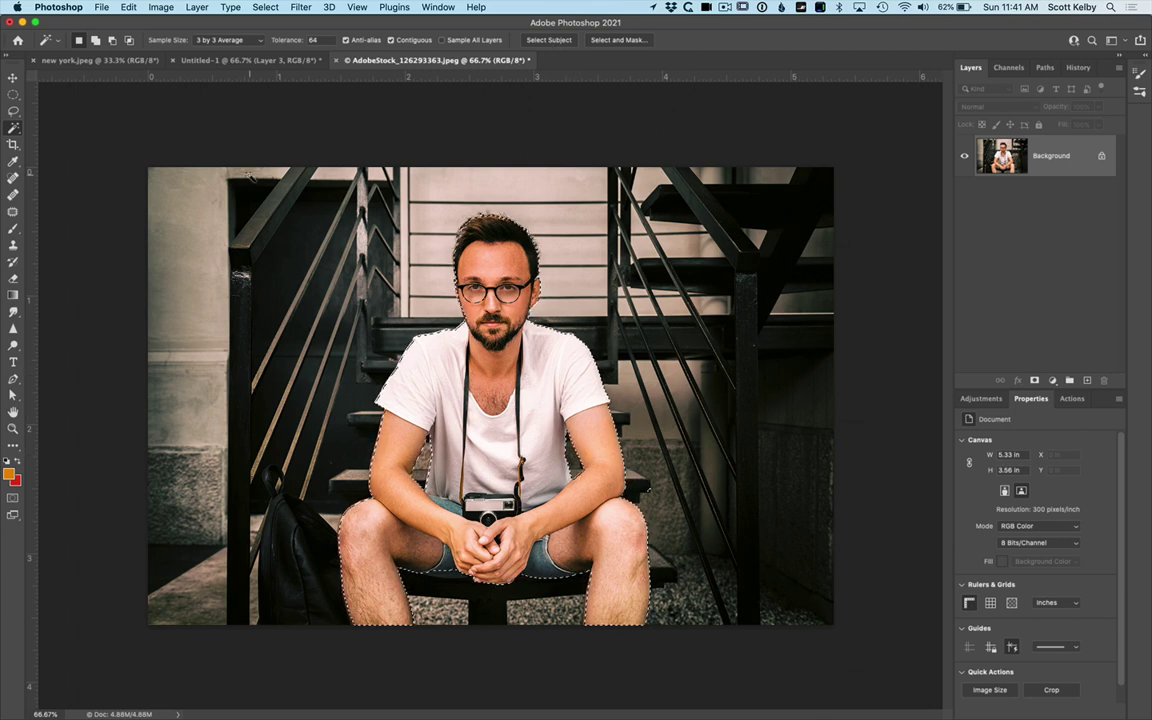
left_click(129, 7)
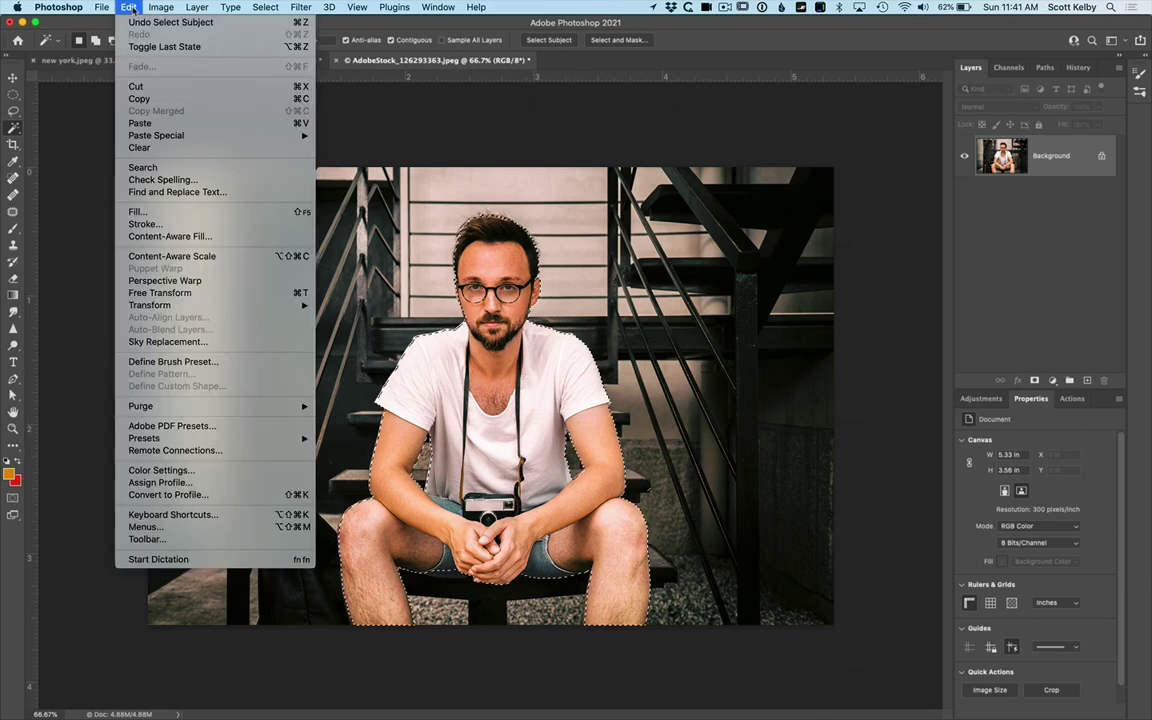
left_click(220, 99)
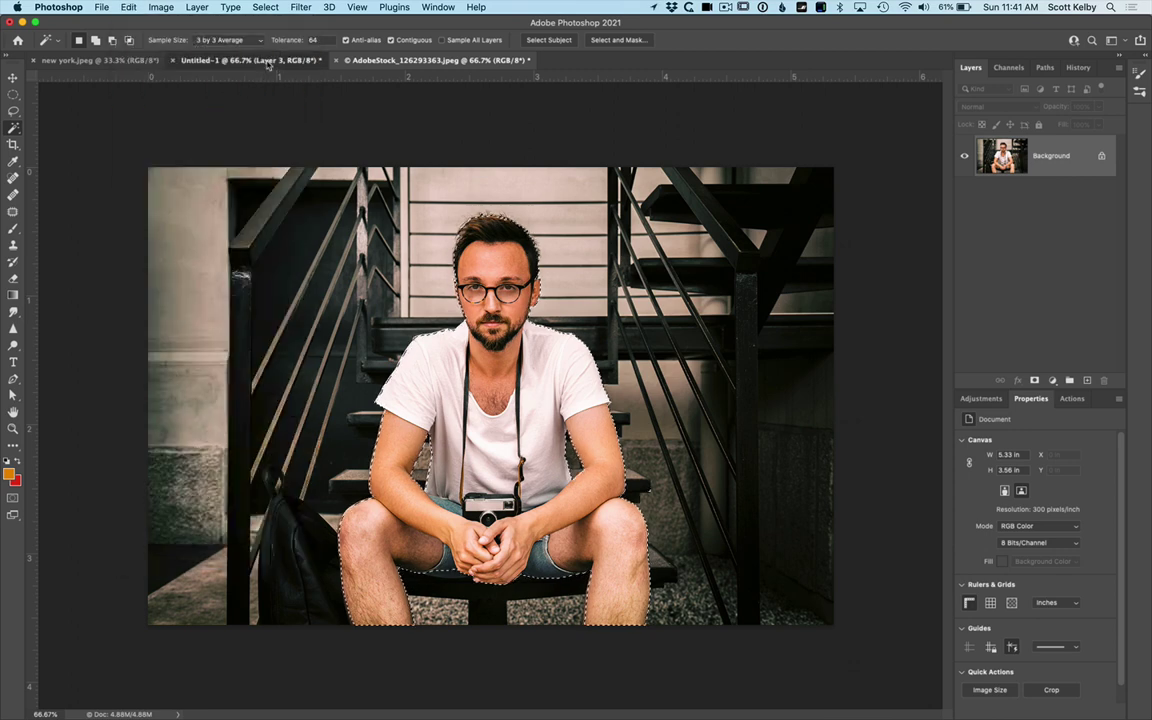
- Paste the man into the Untitled-1 circles design as Layer 4
left_click(265, 61)
left_click(127, 7)
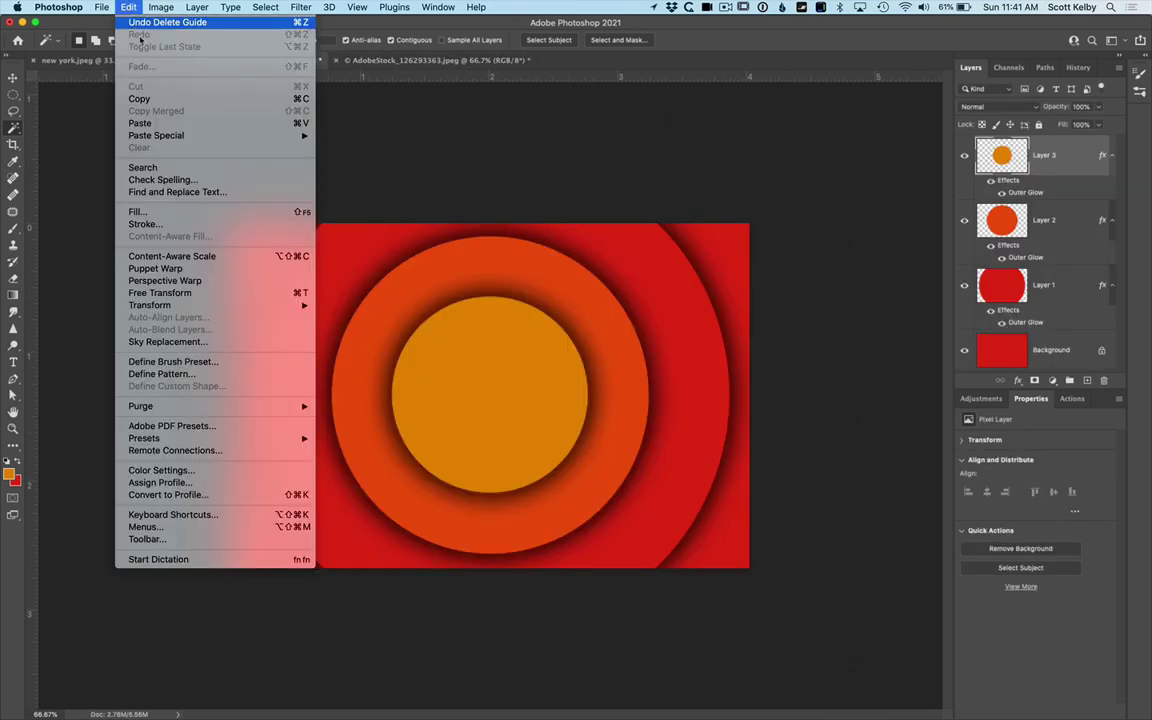
left_click(150, 118)
left_click(14, 78)
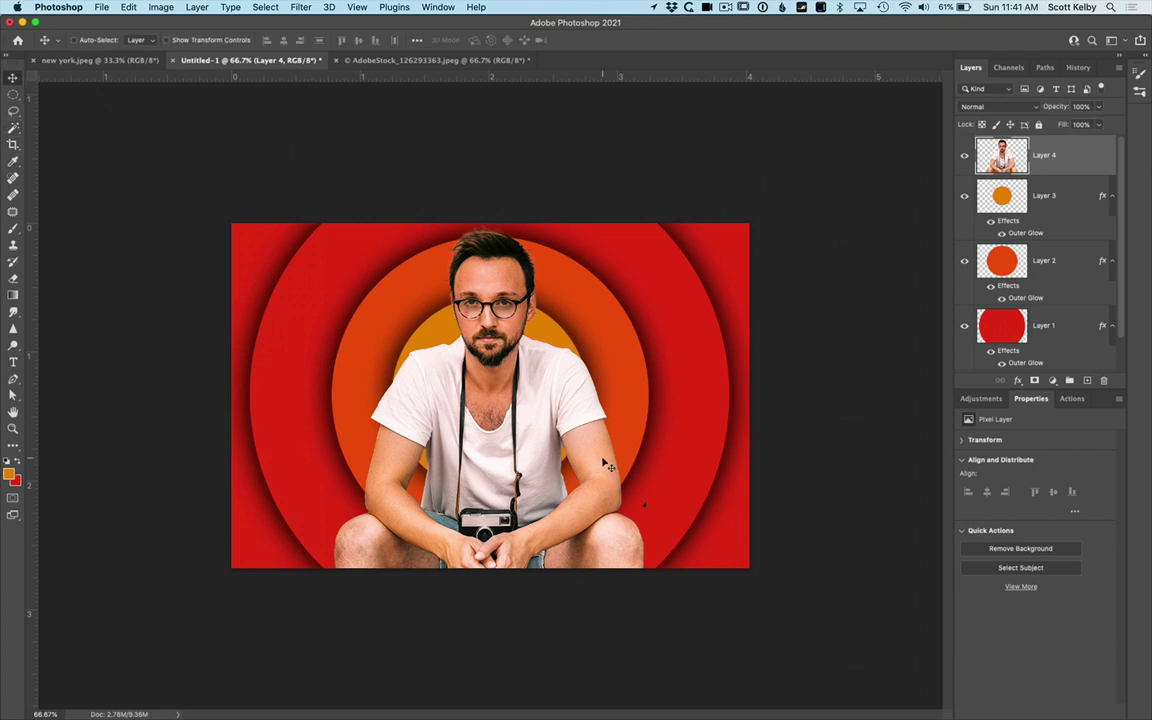
left_click(141, 63)
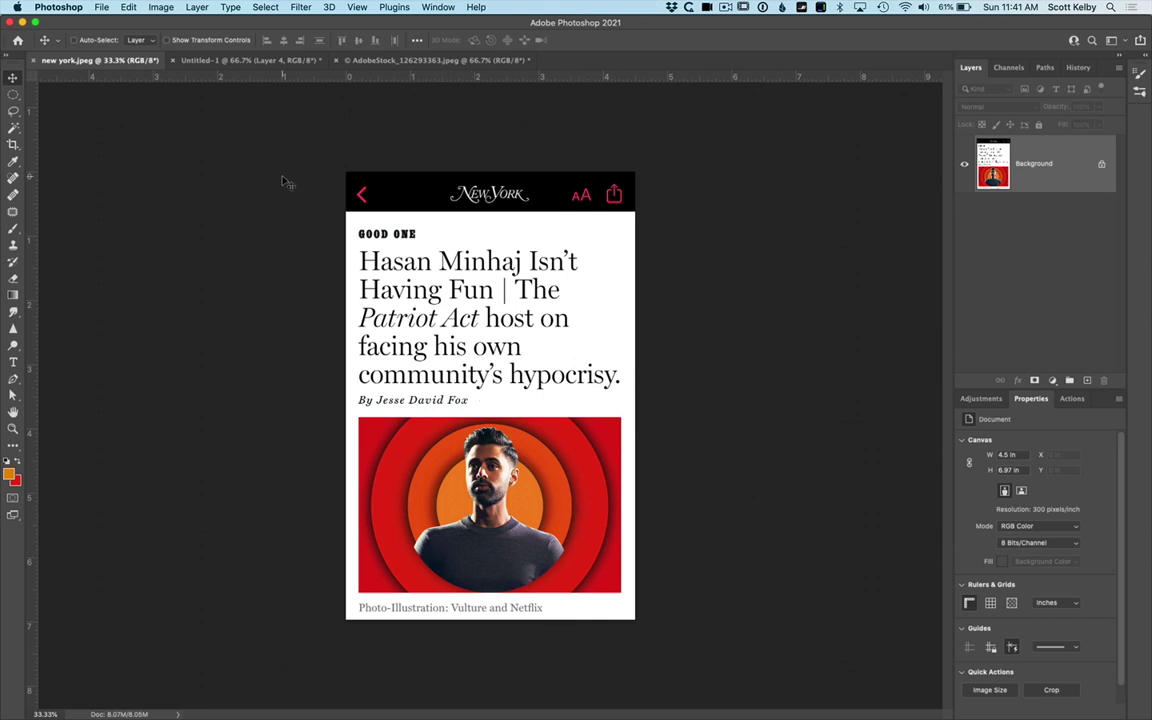
left_click(258, 61)
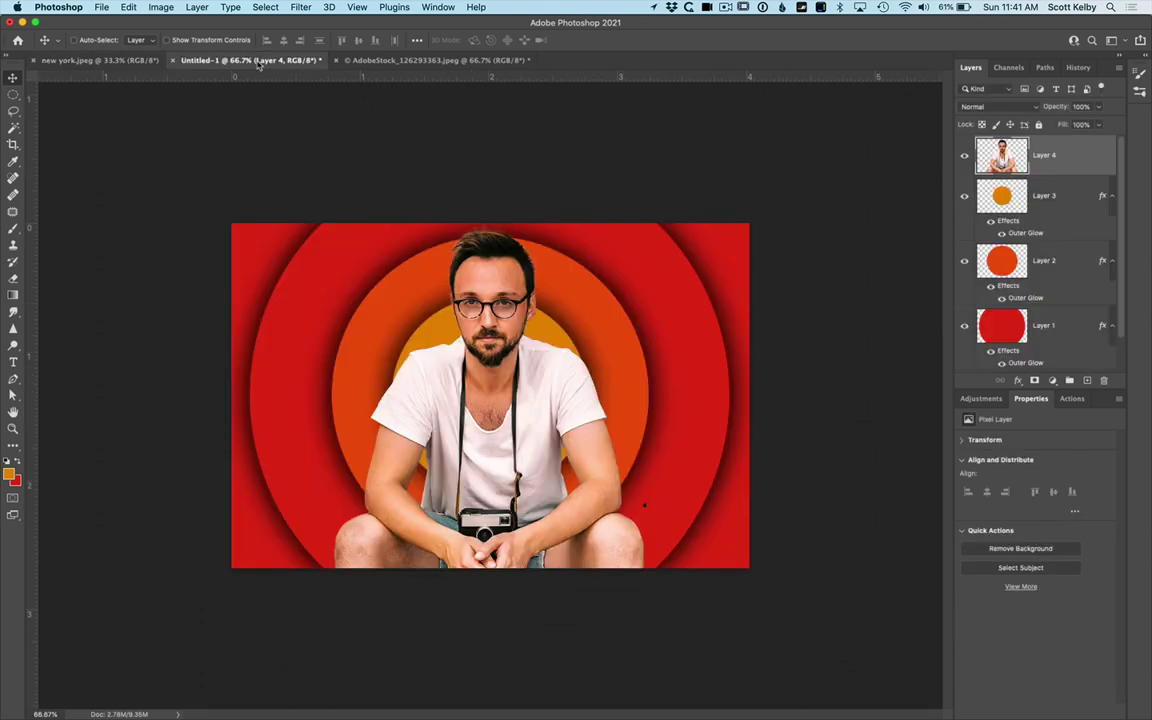
left_click(1004, 265, "super")
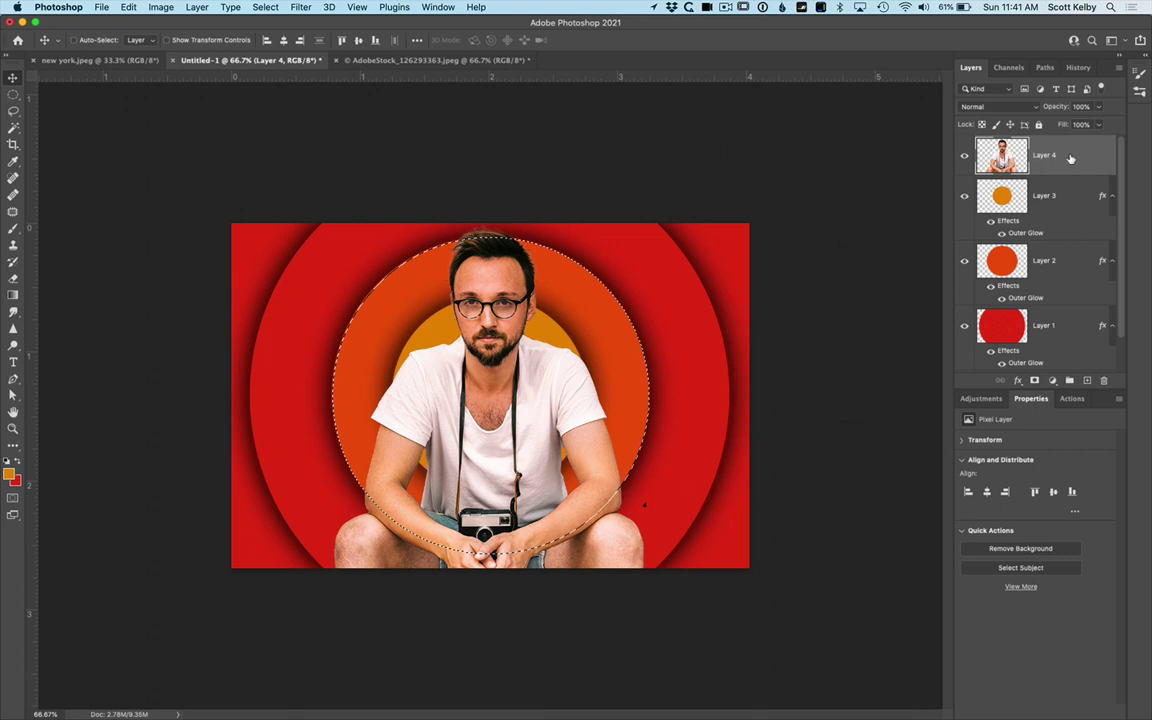
key("BackSpace")
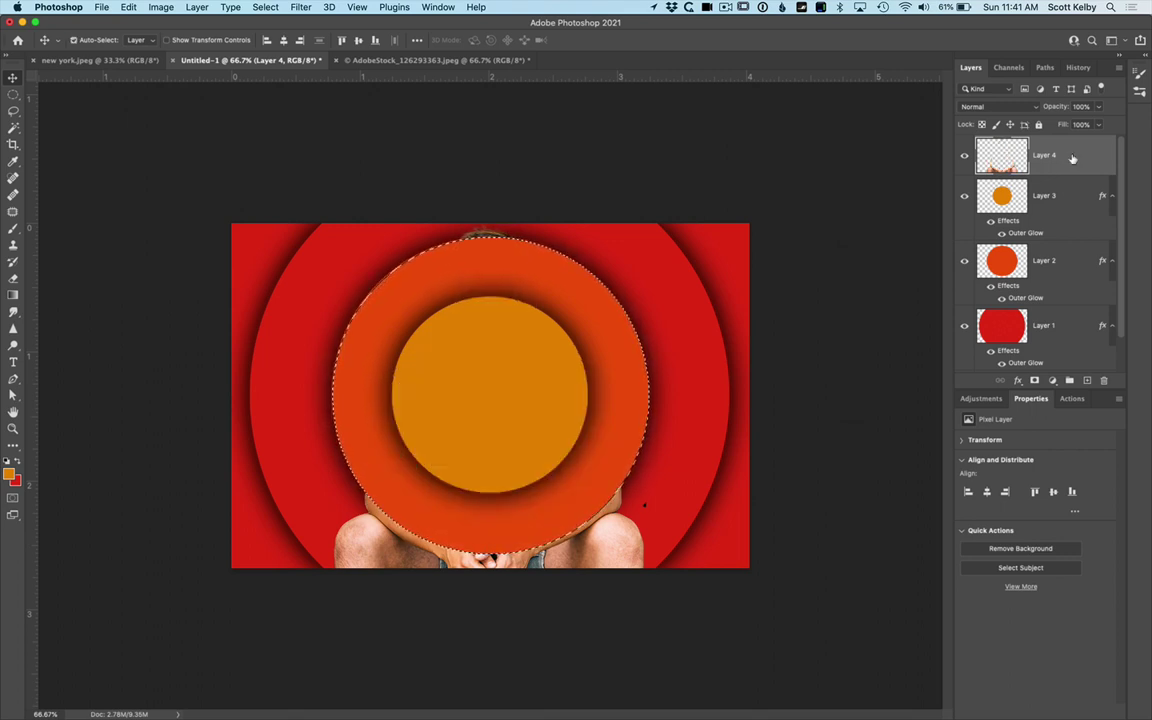
key("super+z")
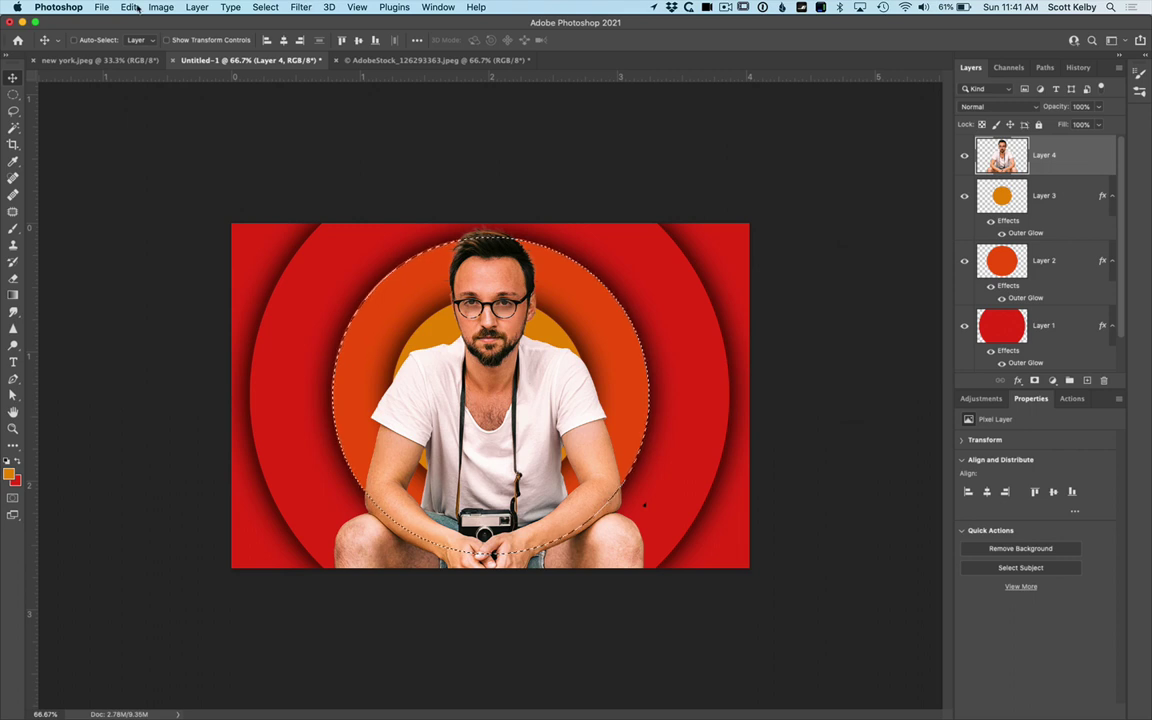
left_click(265, 7)
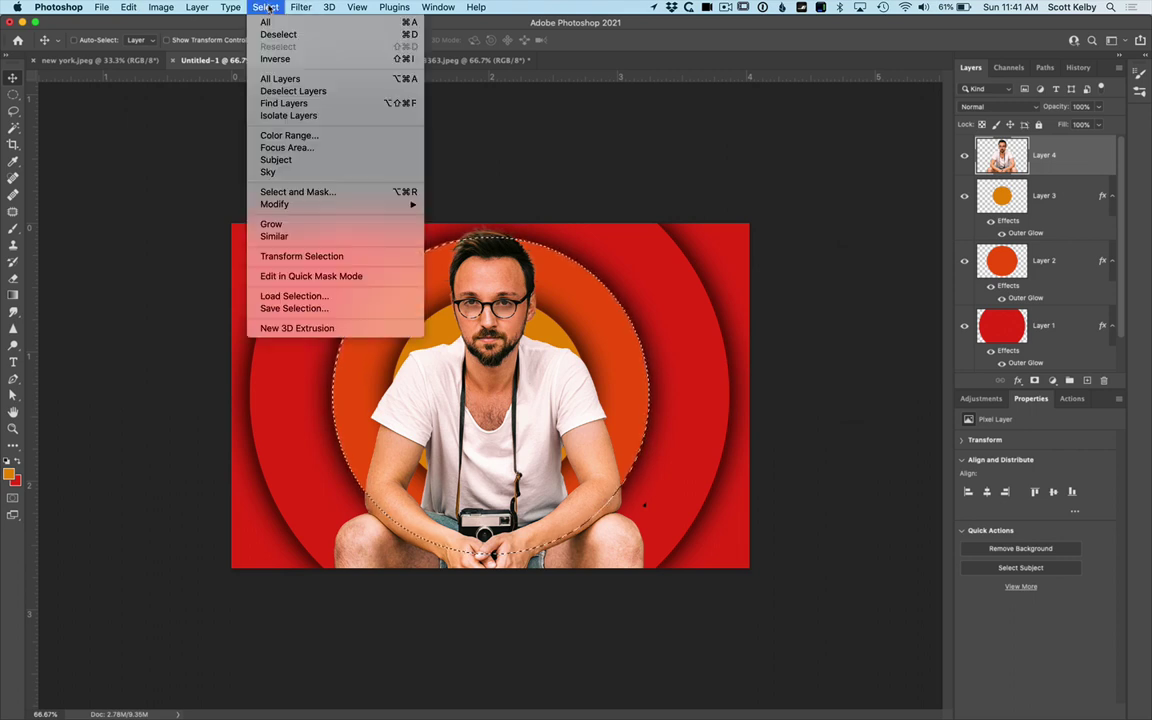
left_click(285, 60)
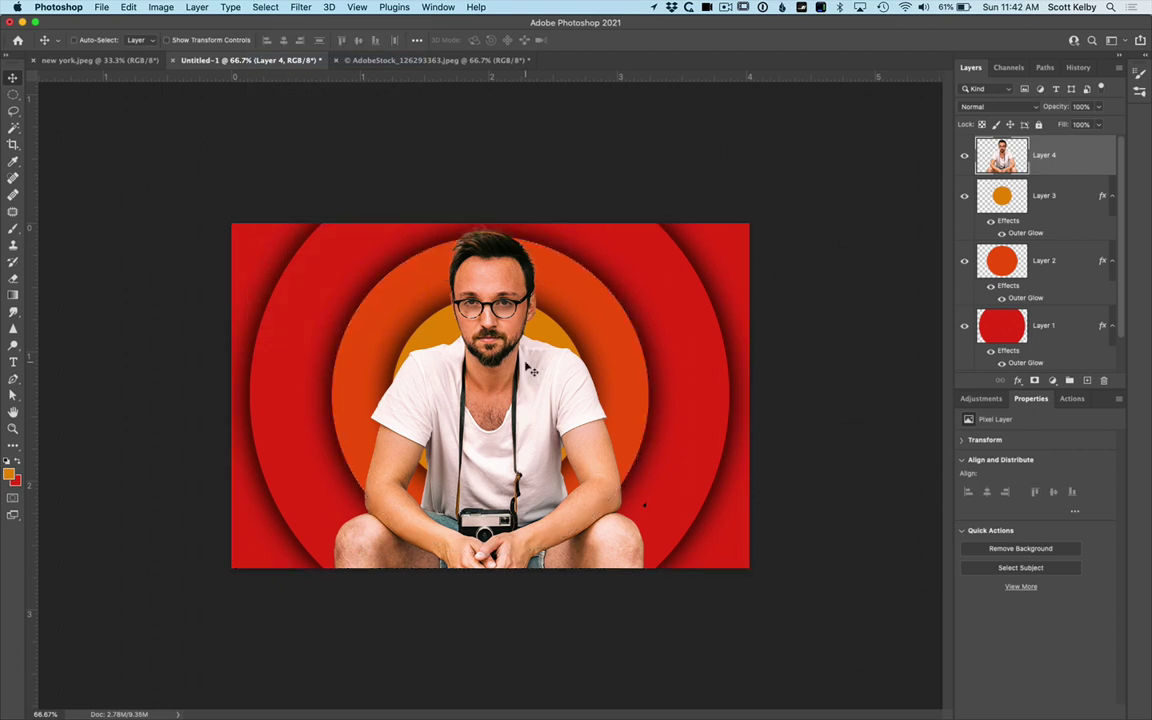
- Nudge the man lower and delete everything of Layer 4 outside the Layer 2 circle
left_click_drag(531, 371, 531, 388)
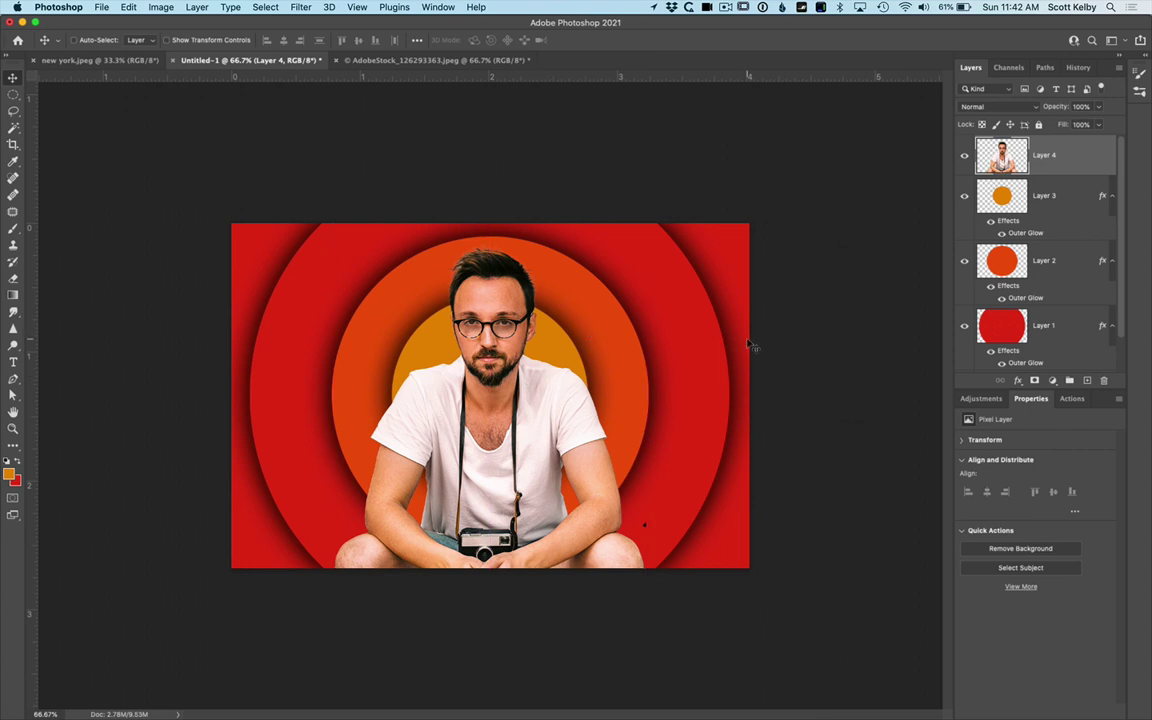
left_click(1010, 264, "super")
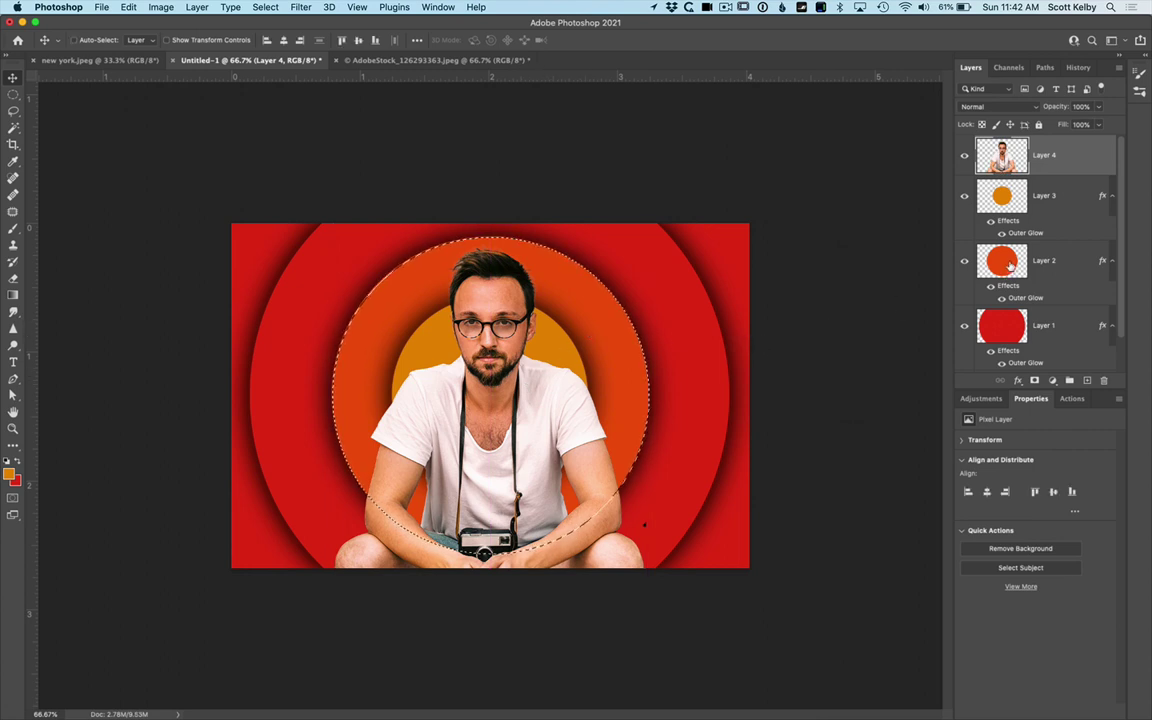
left_click(265, 7)
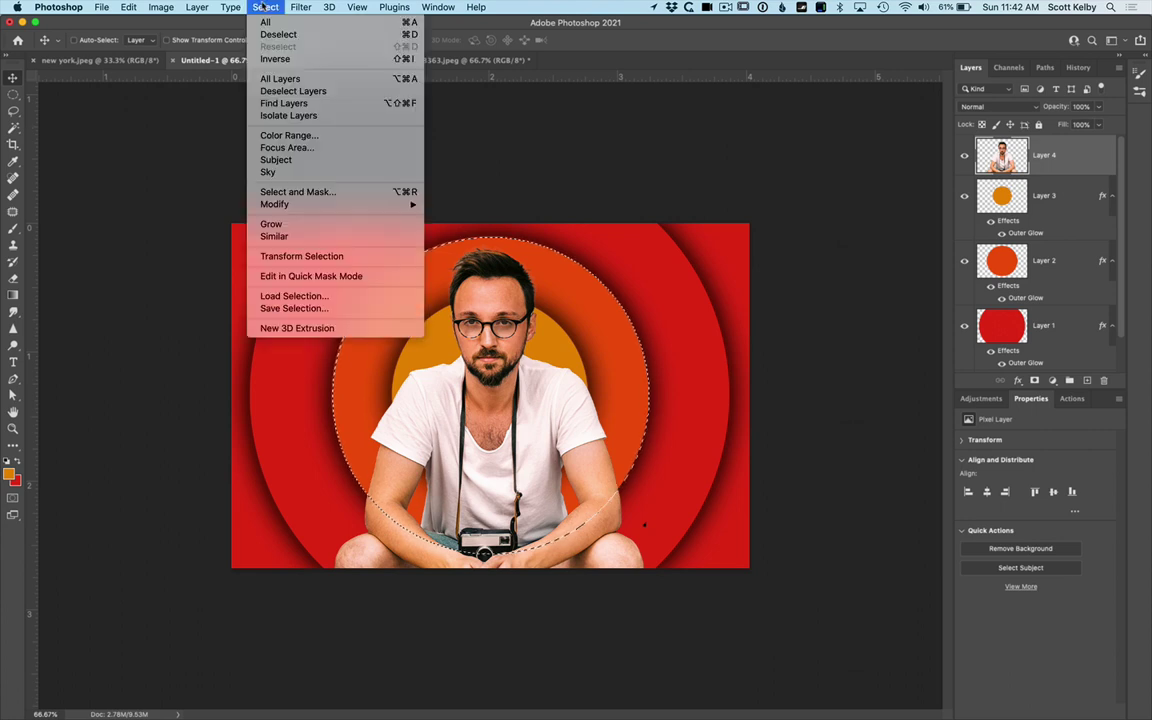
left_click(276, 59)
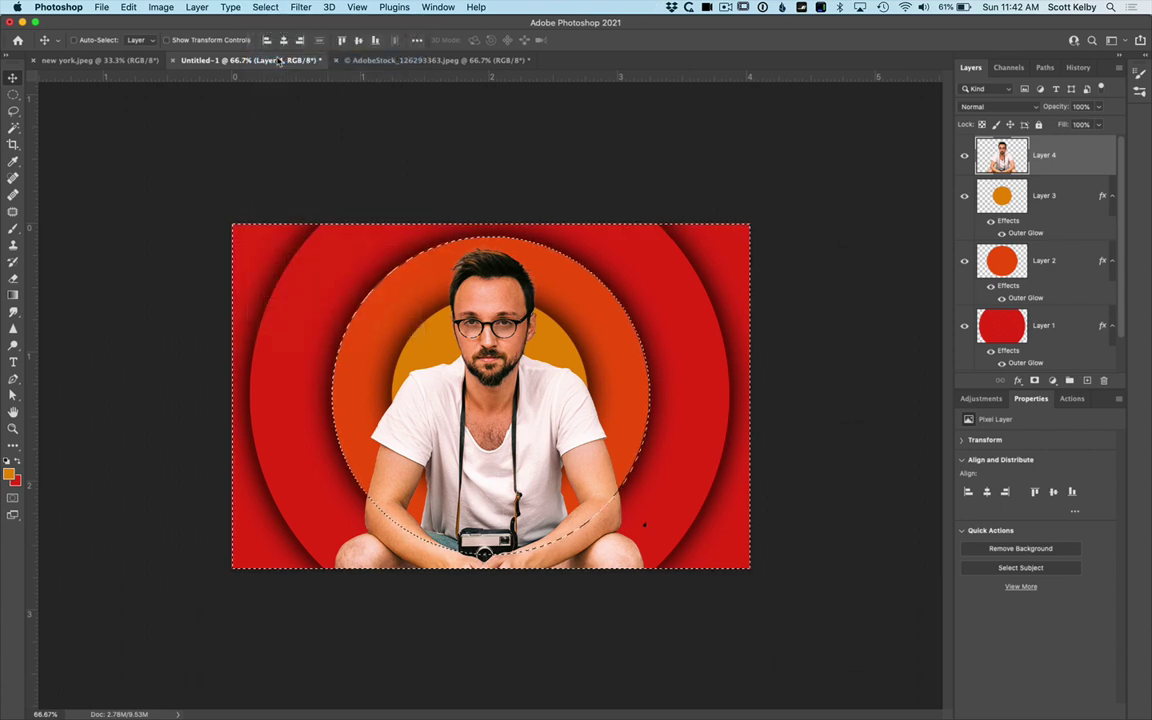
key("BackSpace")
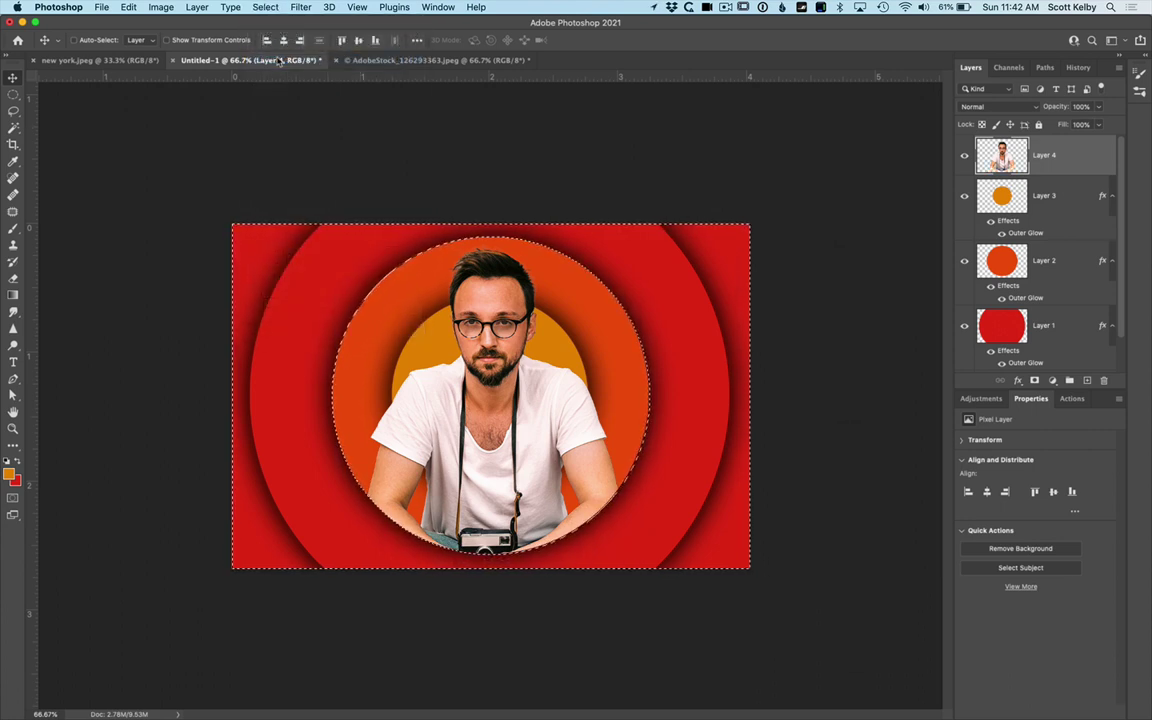
key("super+d")
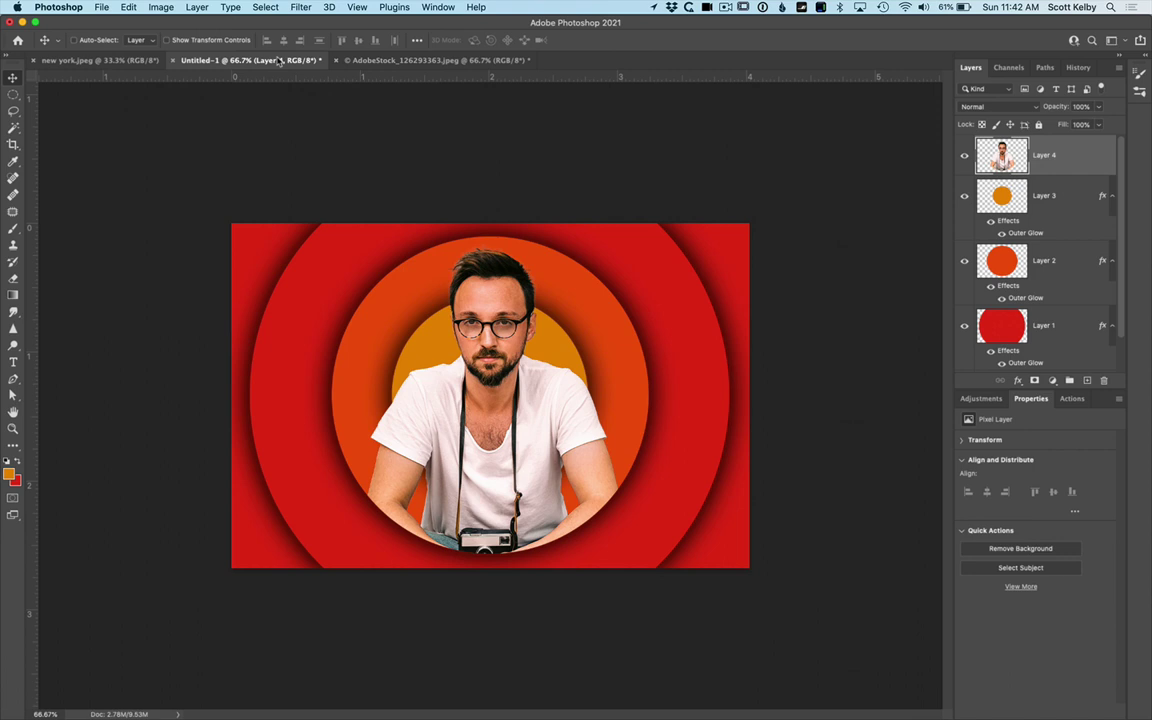